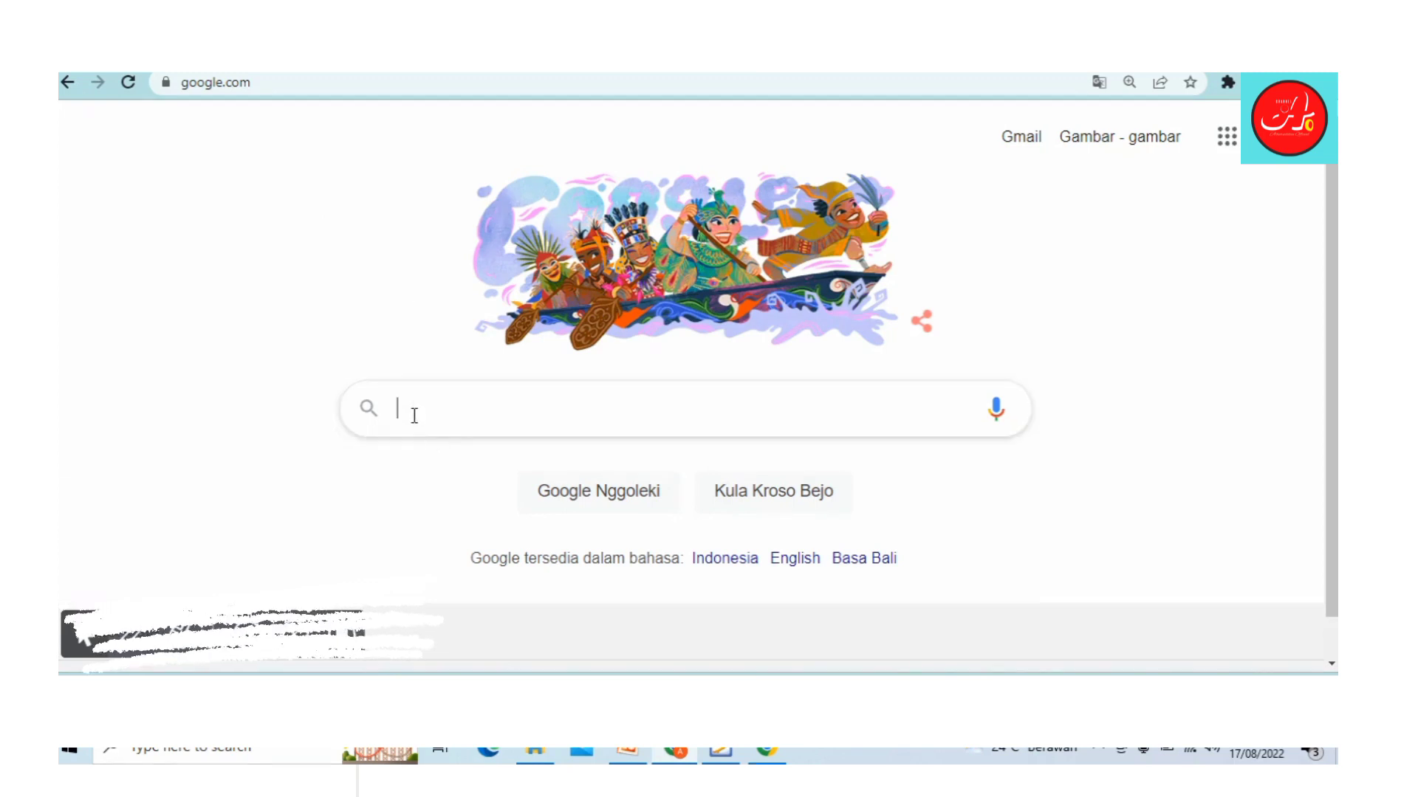
Step: Search Google for 'sulingjar'
left_click(414, 416)
type("suling")
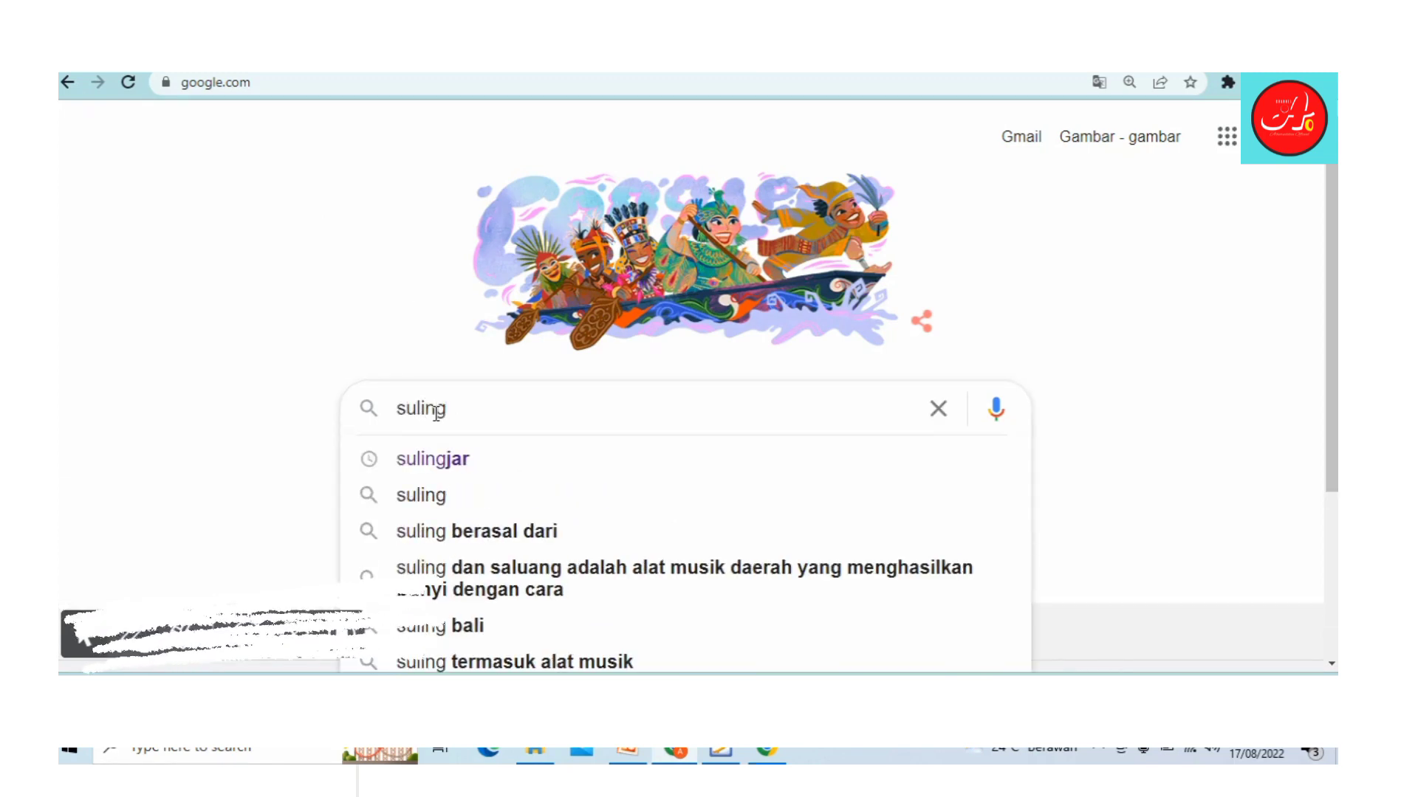
type("jar")
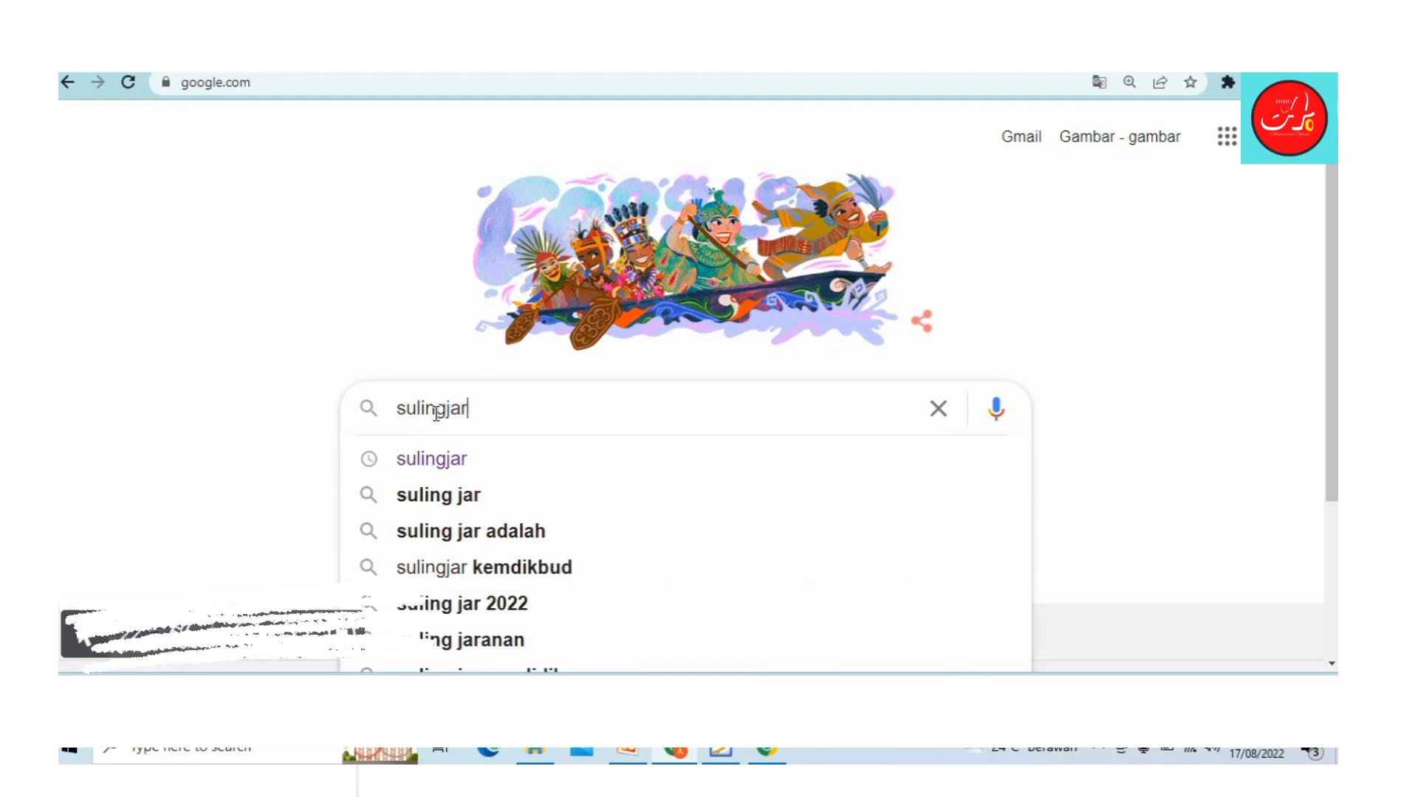
key("Return")
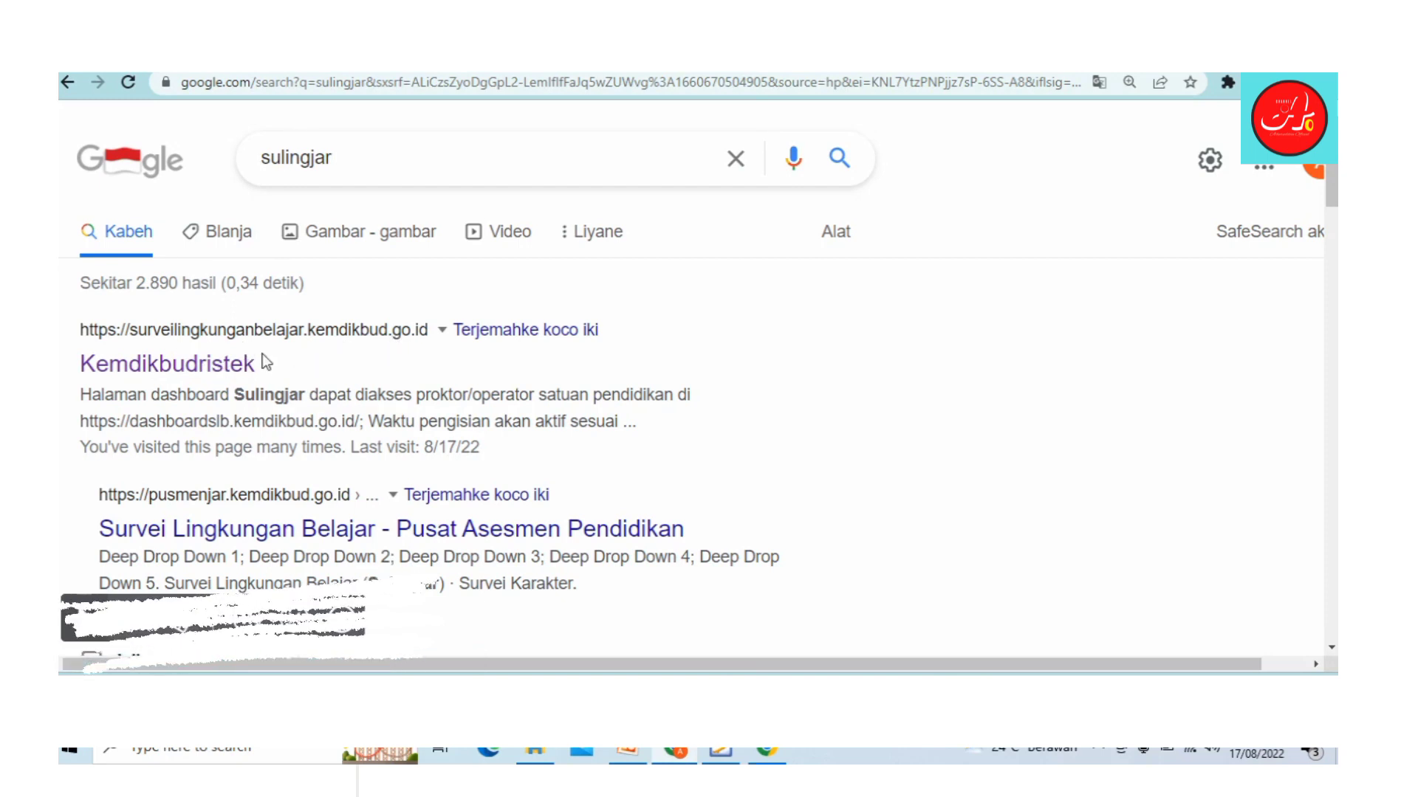
Step: Open the Kemdikbudristek survey login page, then bring up the Kartu Login PDF
left_click(186, 380)
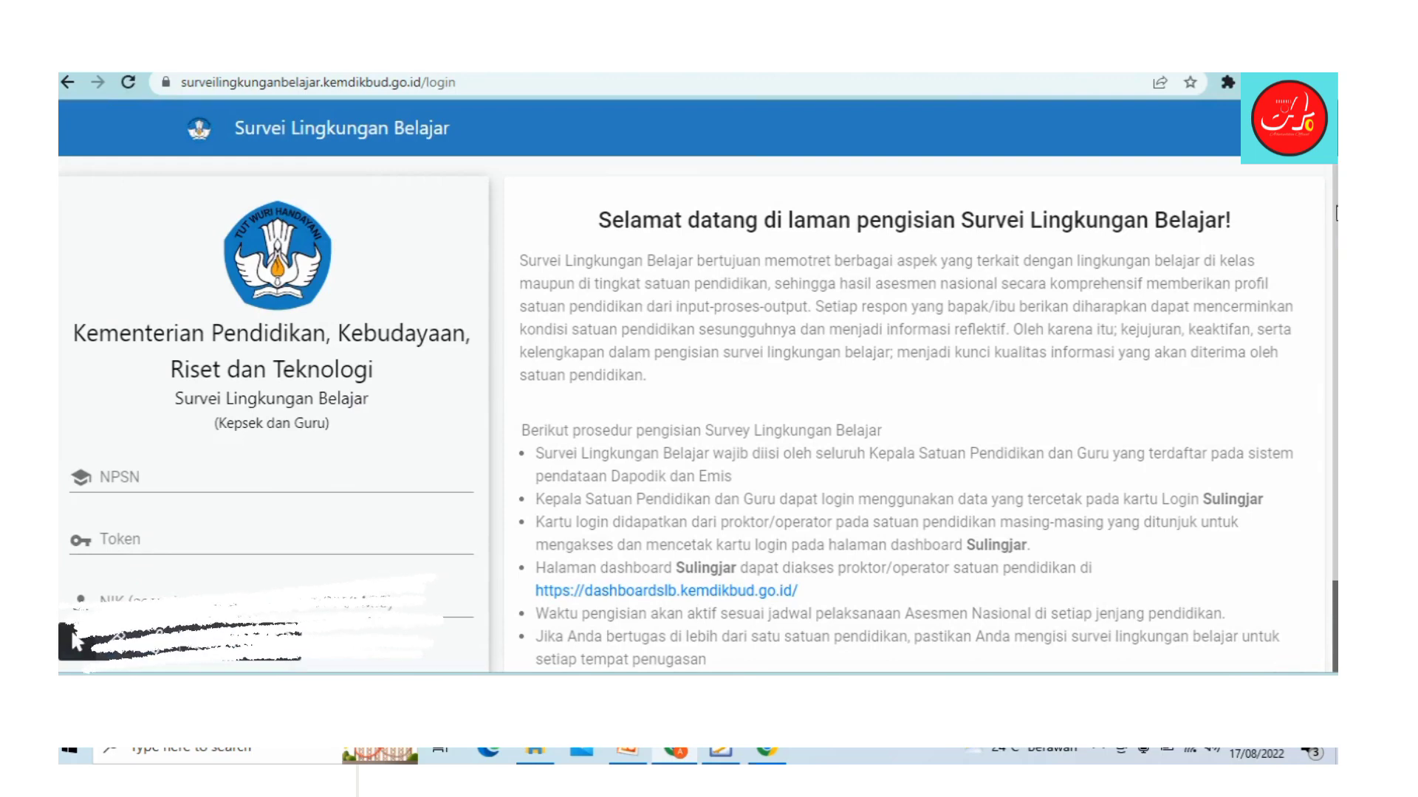
scroll(76, 639, "down", 1)
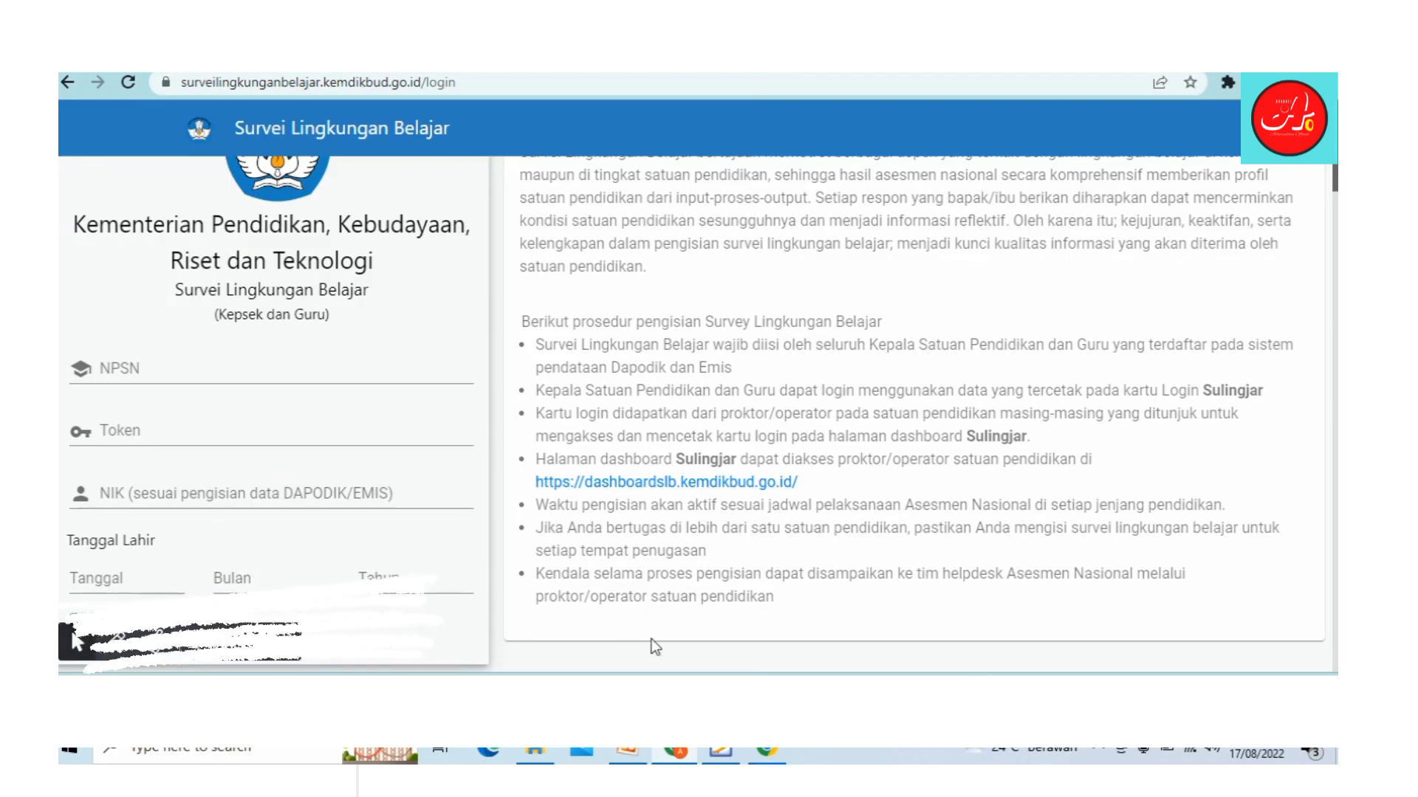
left_click(719, 751)
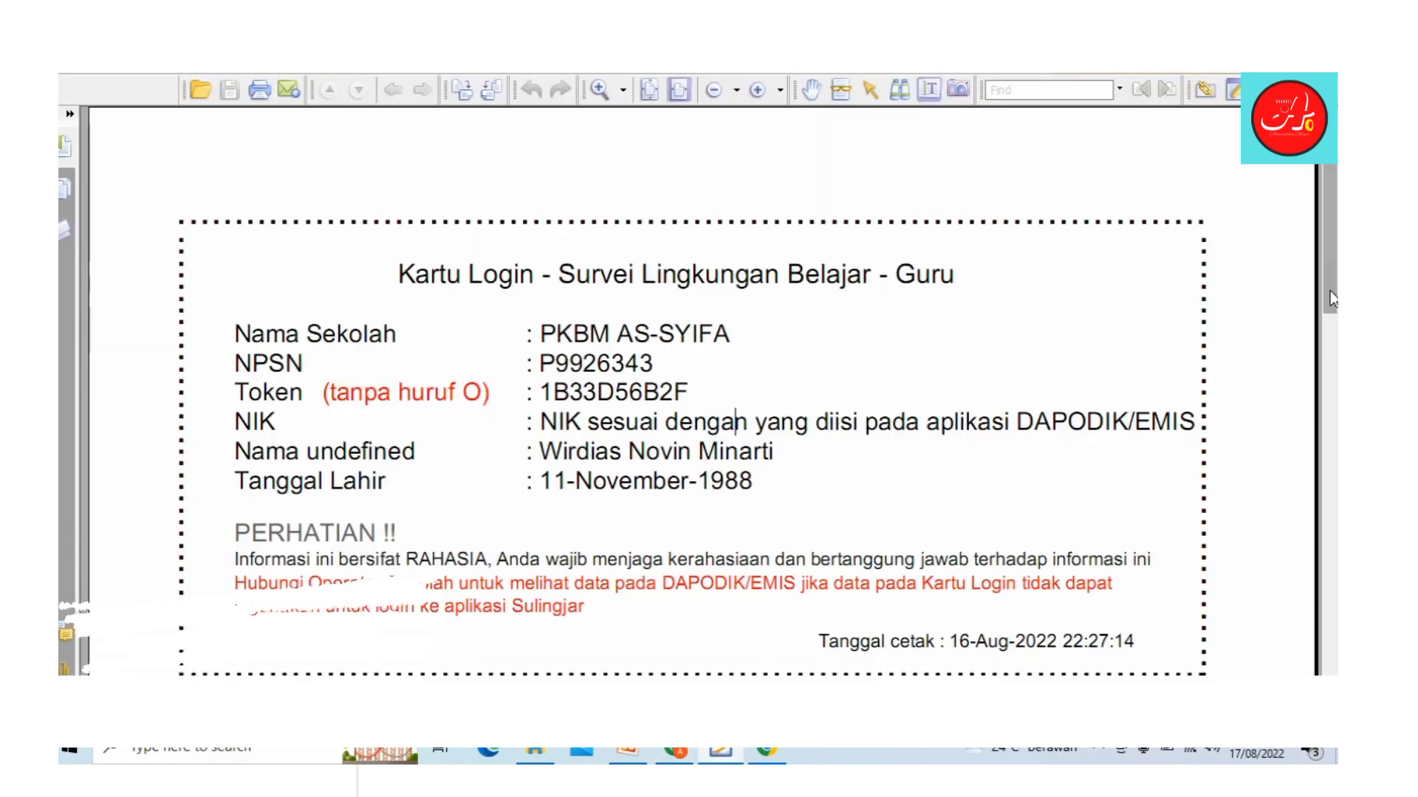
Step: Copy the school's NPSN from the login card into the login form's NPSN field
left_click_drag(1332, 319, 1331, 338)
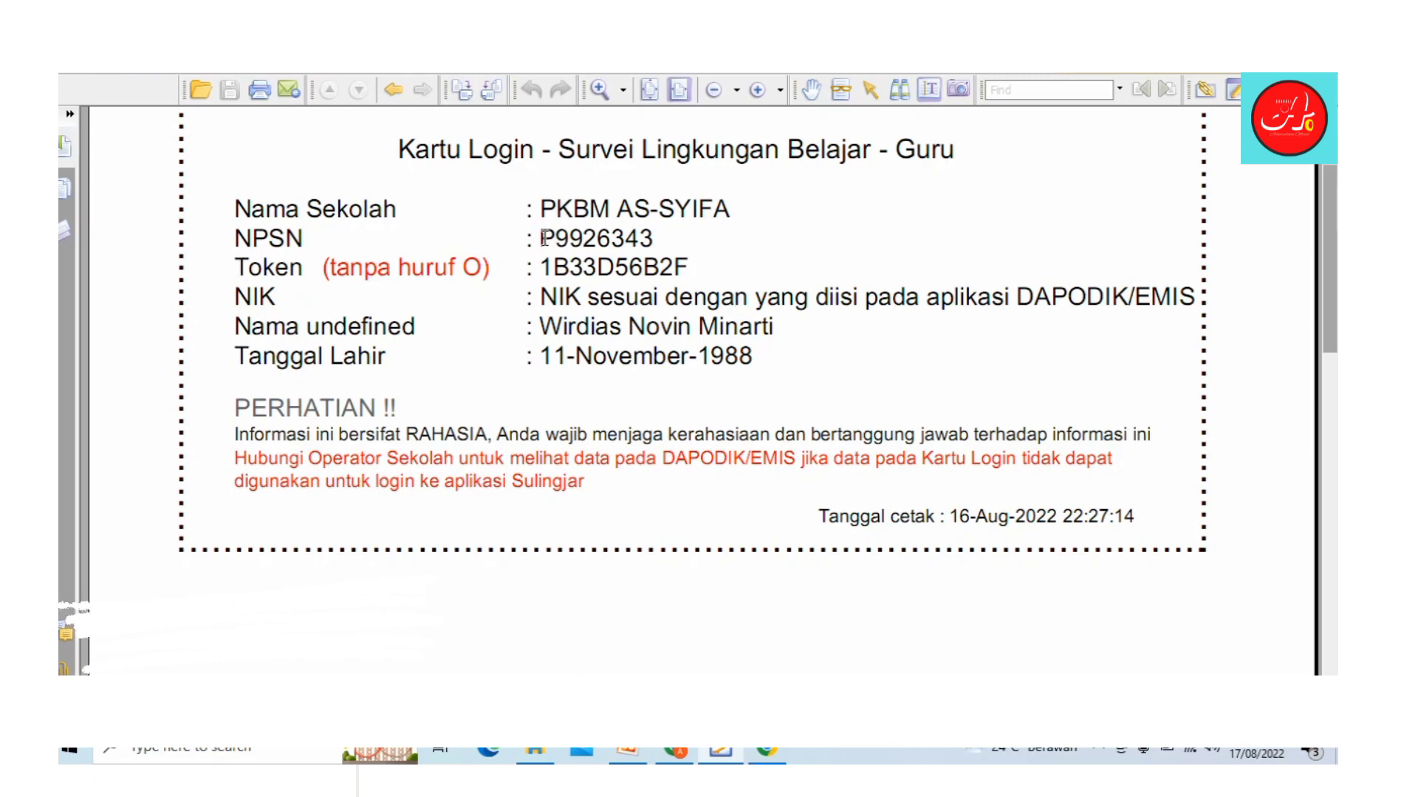
left_click_drag(544, 237, 686, 250)
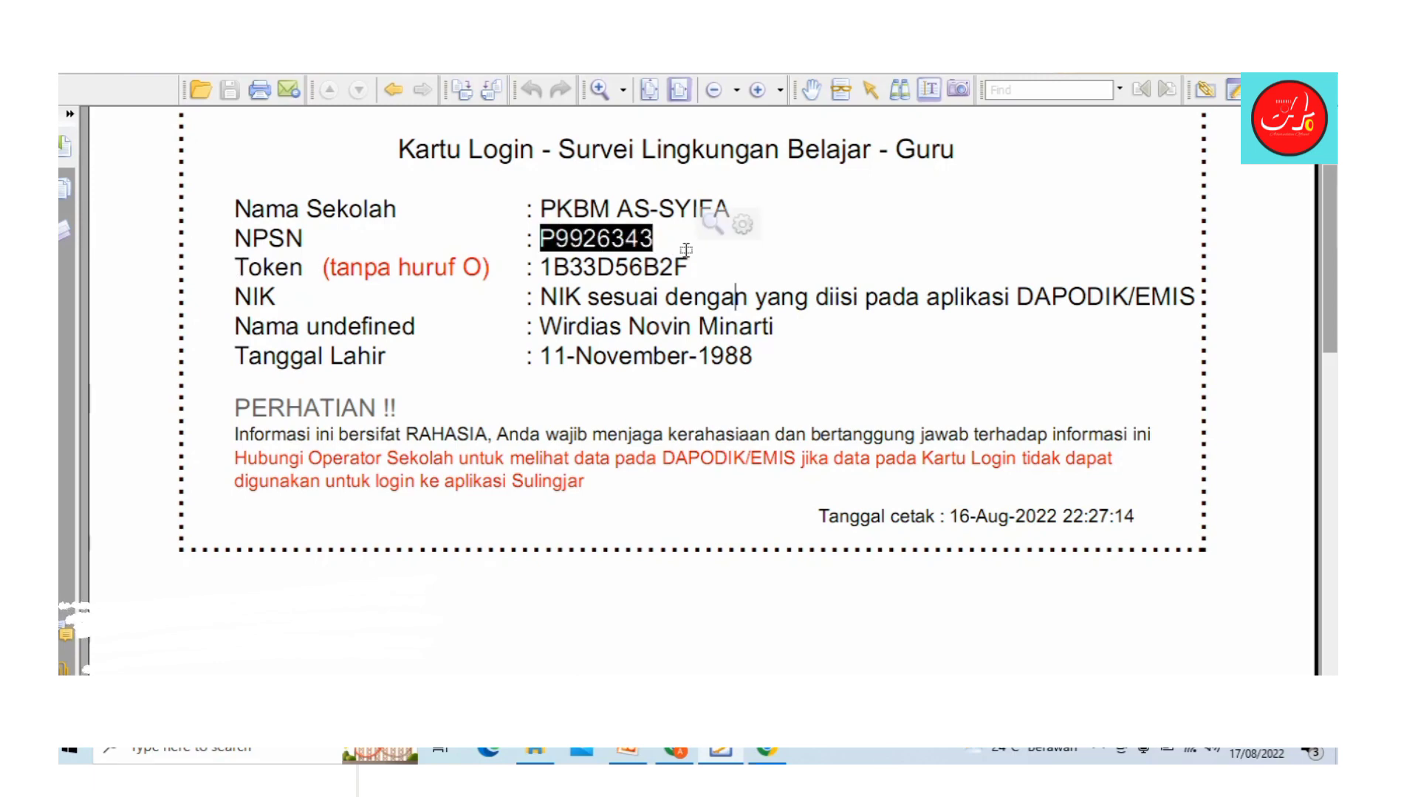
right_click(632, 244)
left_click(680, 258)
key("alt+Tab")
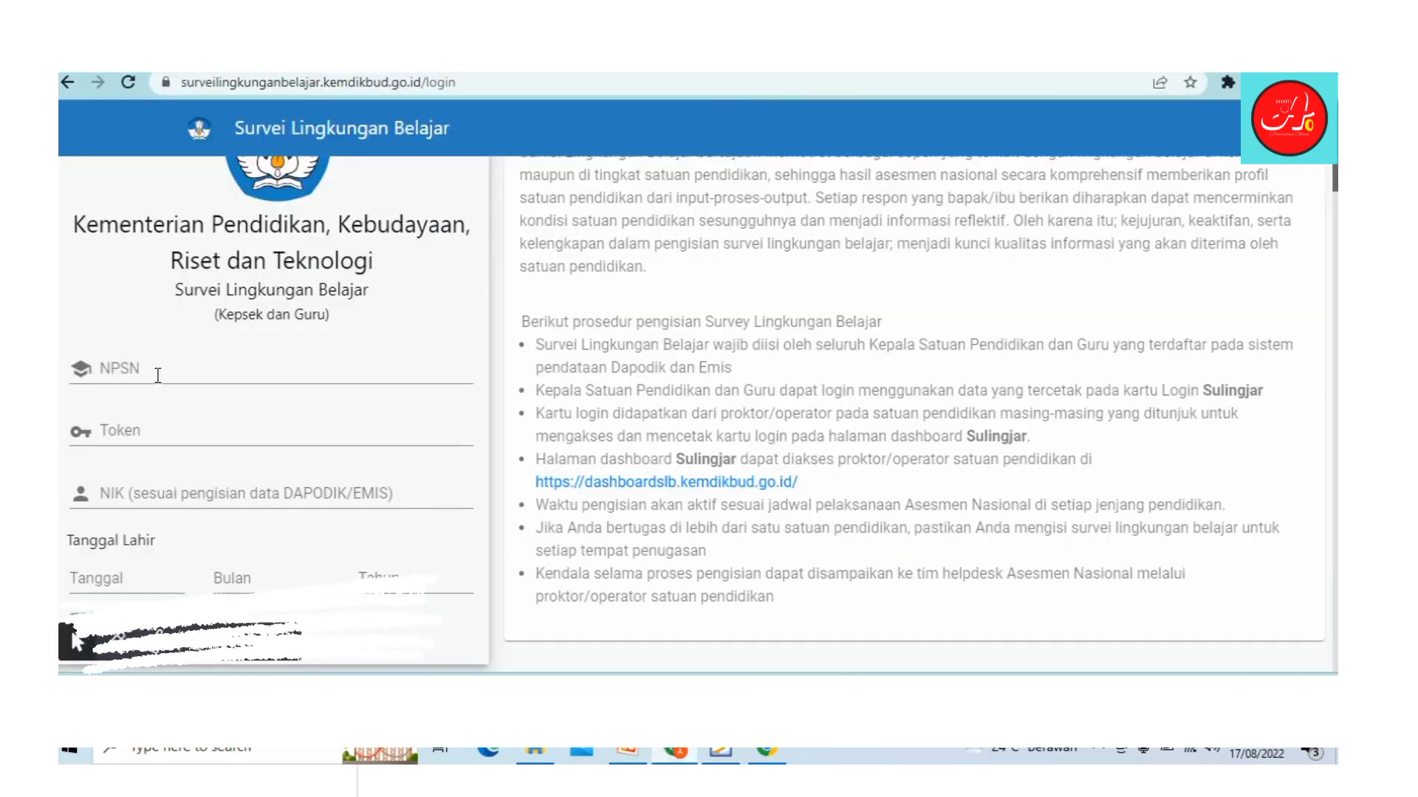
left_click(157, 375)
key("ctrl+v")
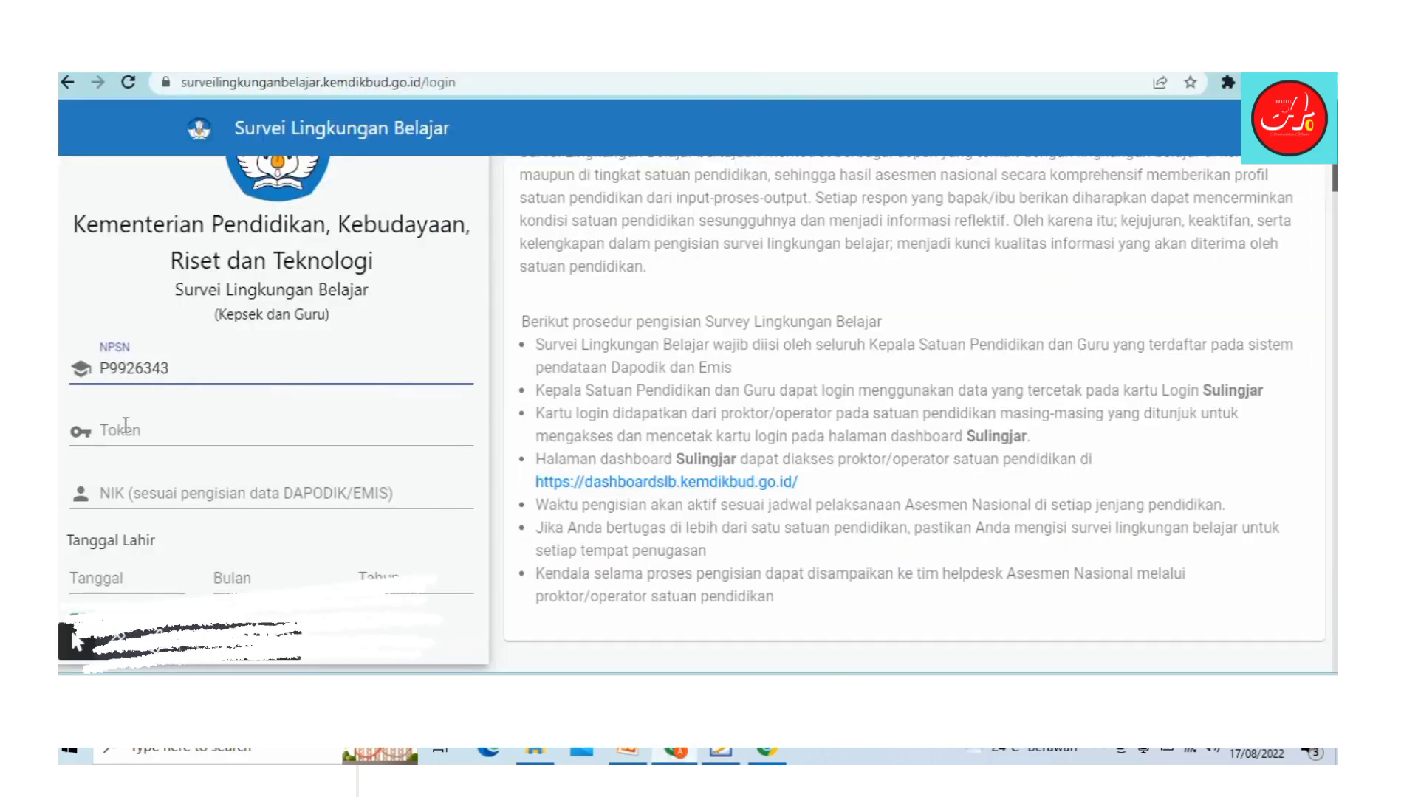
Step: Copy the login token from the Kartu Login card in Foxit Reader
left_click(126, 428)
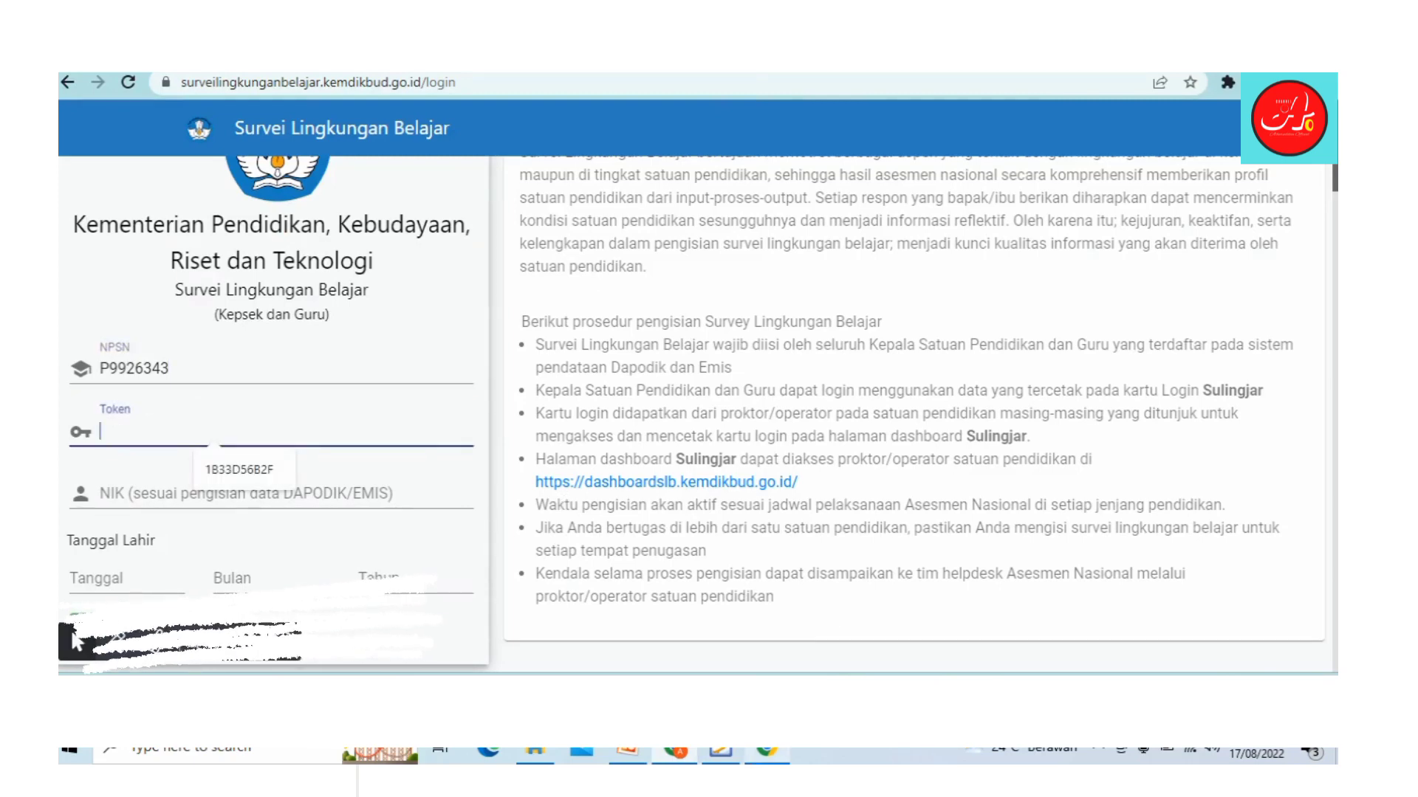
key("alt+Tab")
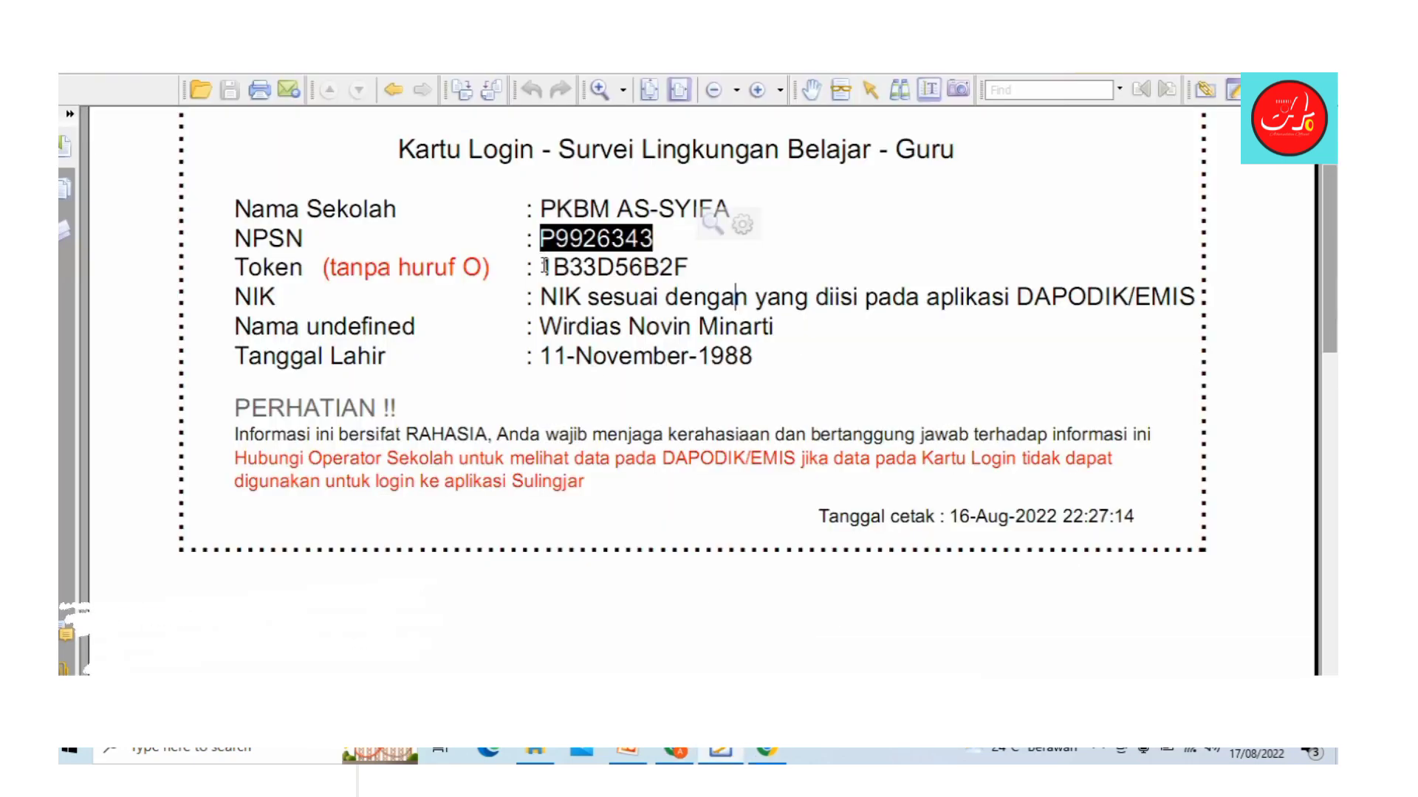
left_click_drag(544, 266, 692, 260)
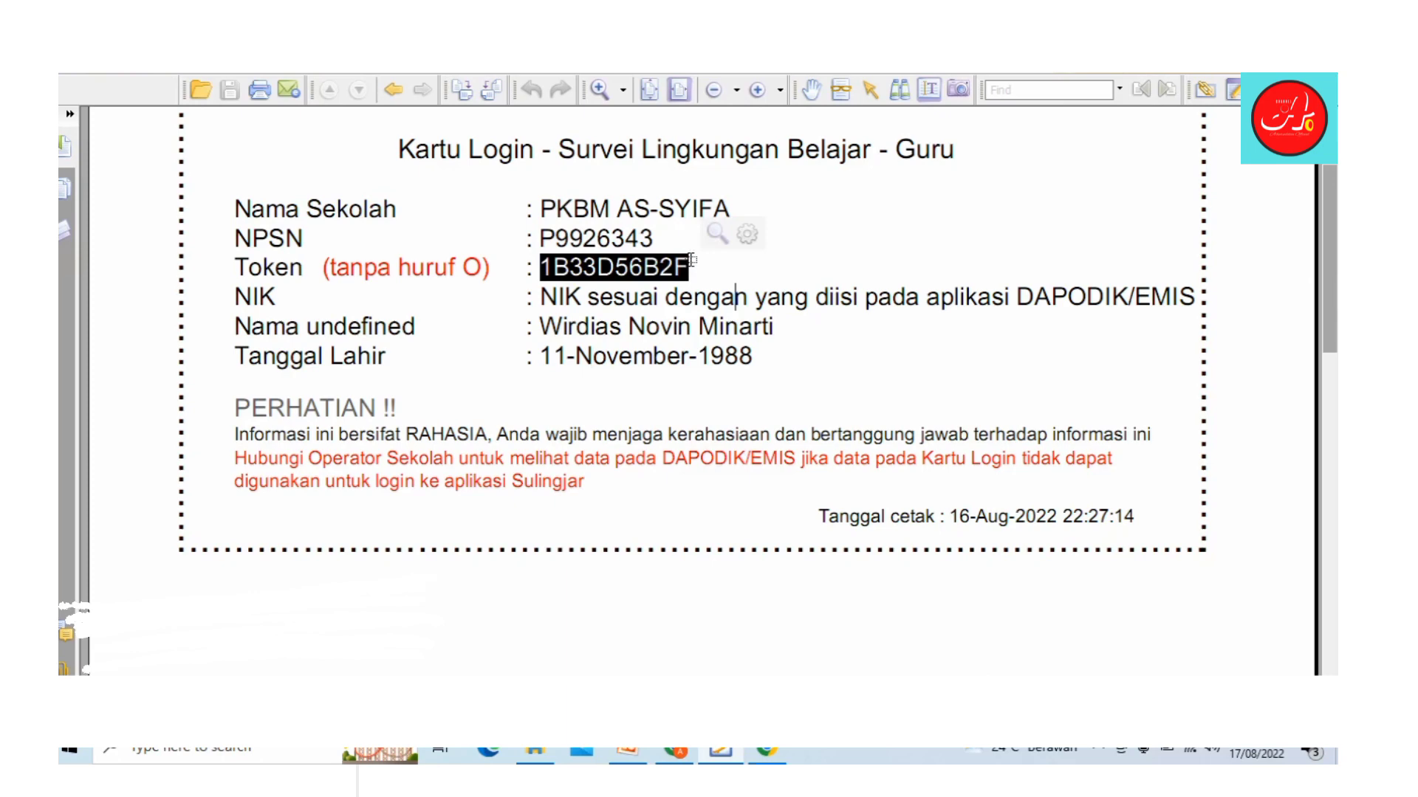
right_click(656, 269)
left_click(709, 278)
left_click(627, 754)
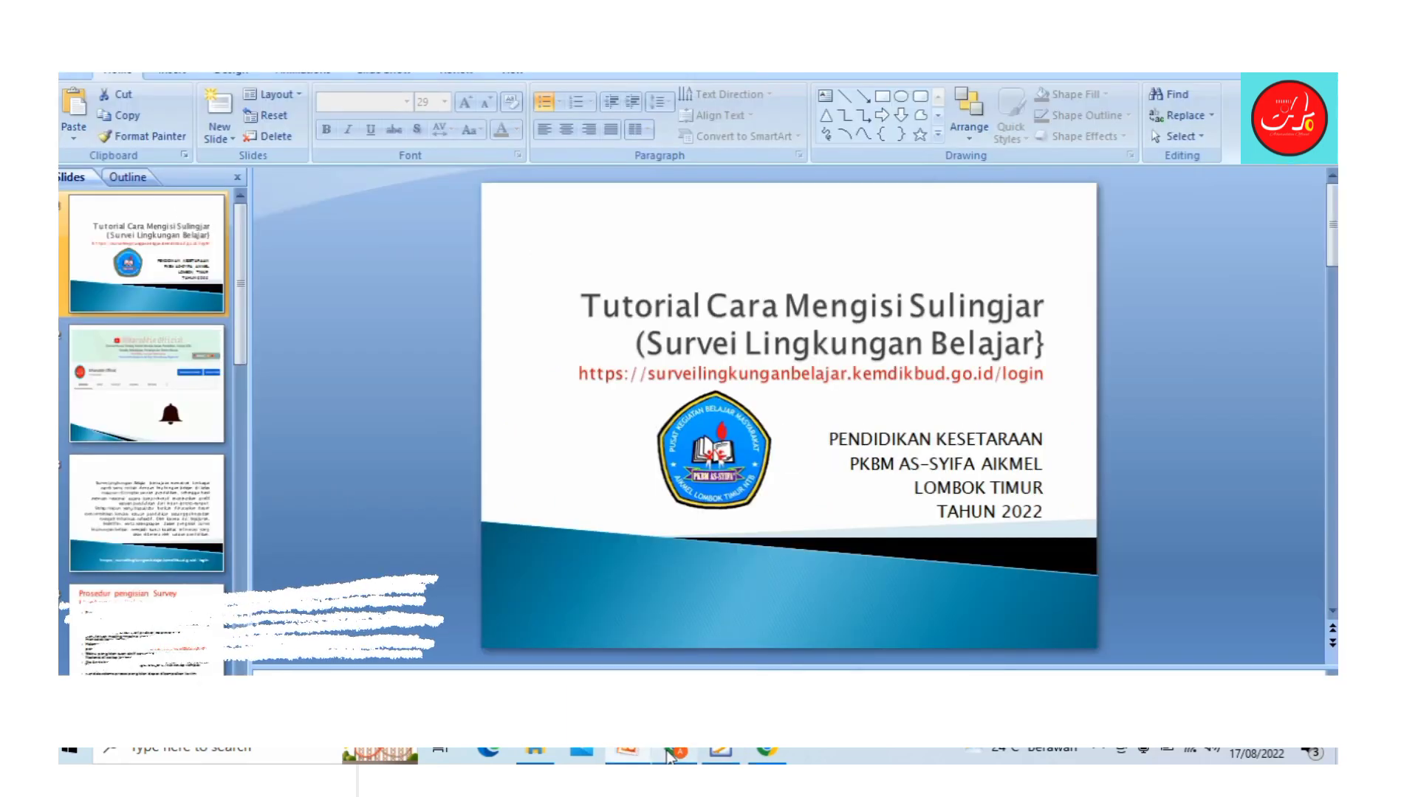
Step: Paste the token into the Token field and fill the NIK from the autofill suggestion
left_click(669, 753)
left_click(179, 427)
key("ctrl+v")
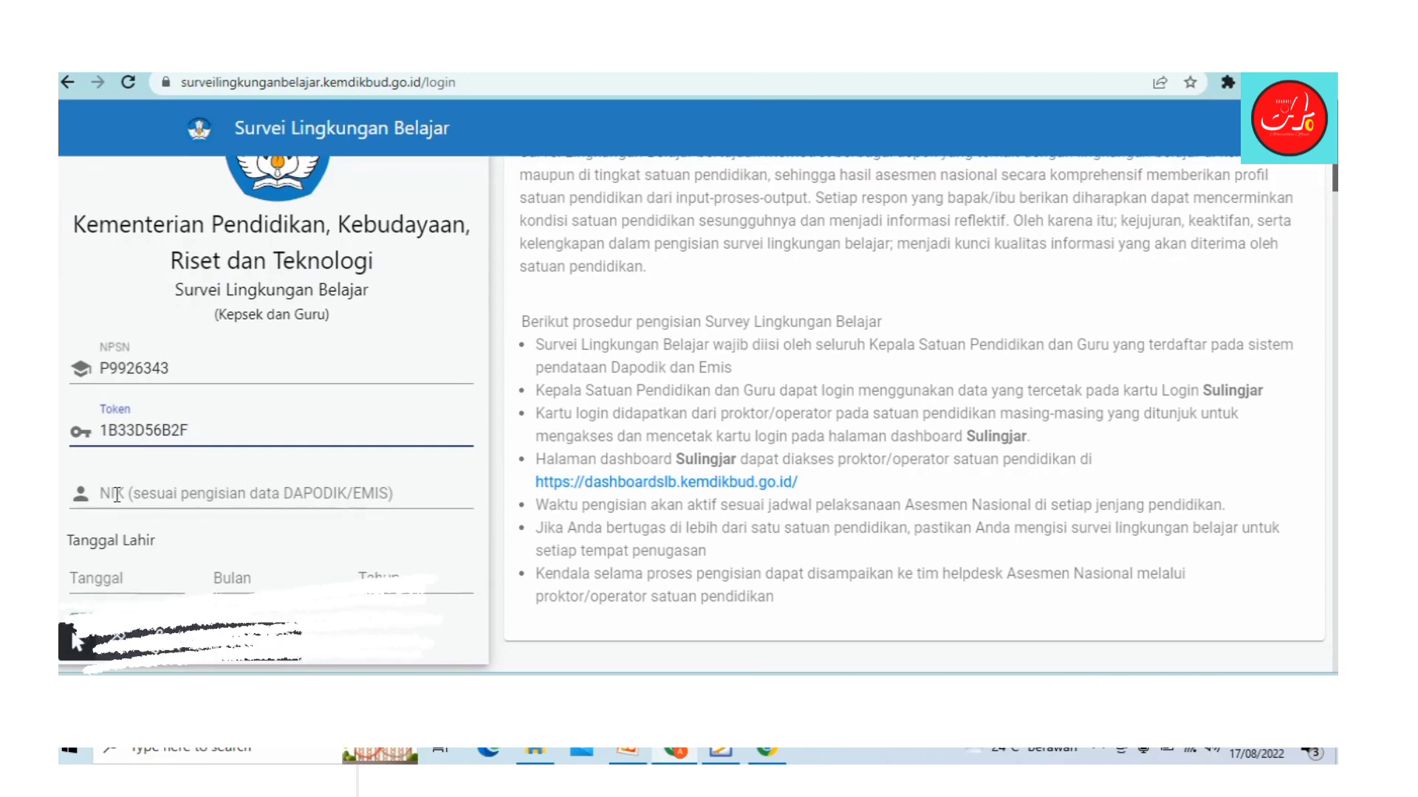
left_click(117, 494)
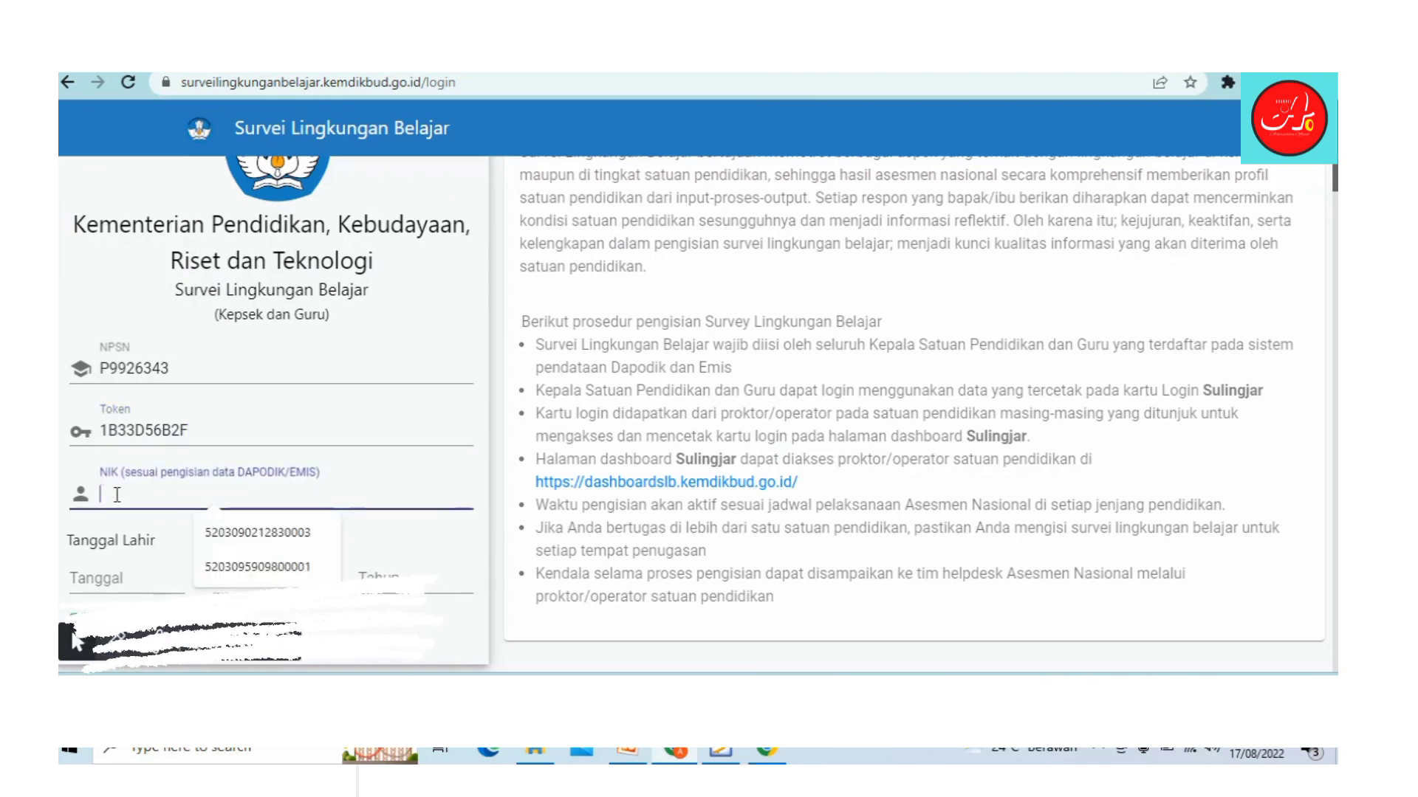
left_click(221, 530)
Step: Enter the date of birth in Tanggal, Bulan and Tahun, then log in
left_click(116, 577)
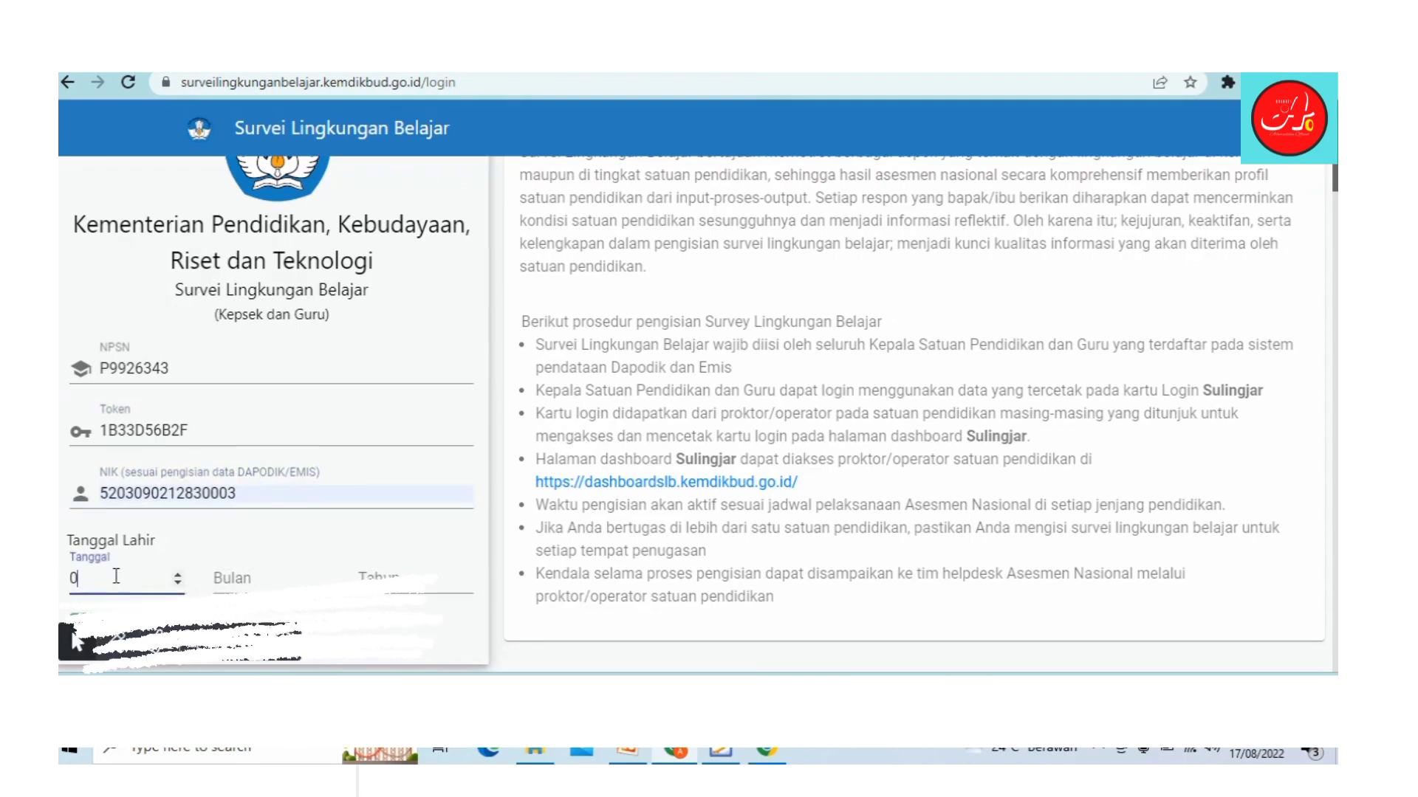
key("Tab")
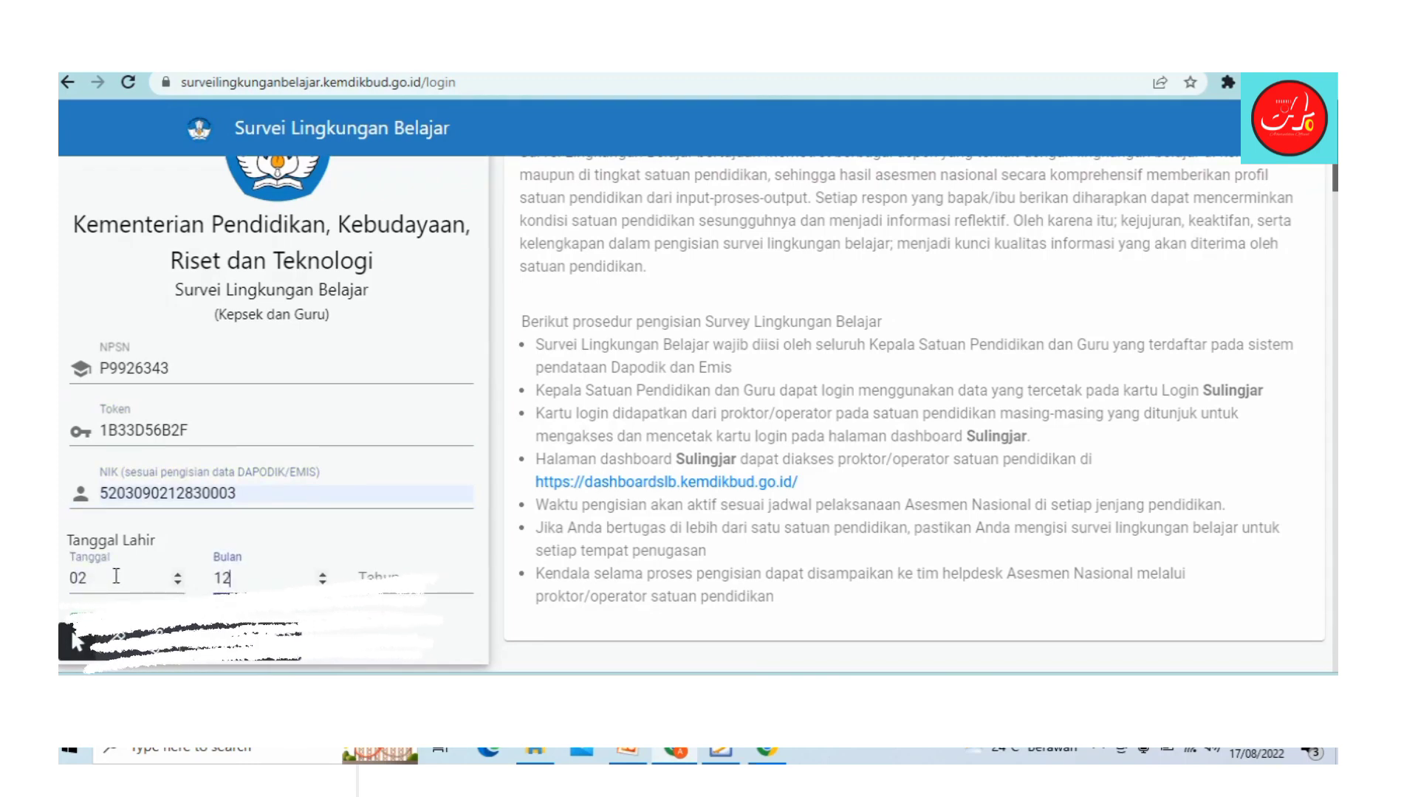
key("Tab")
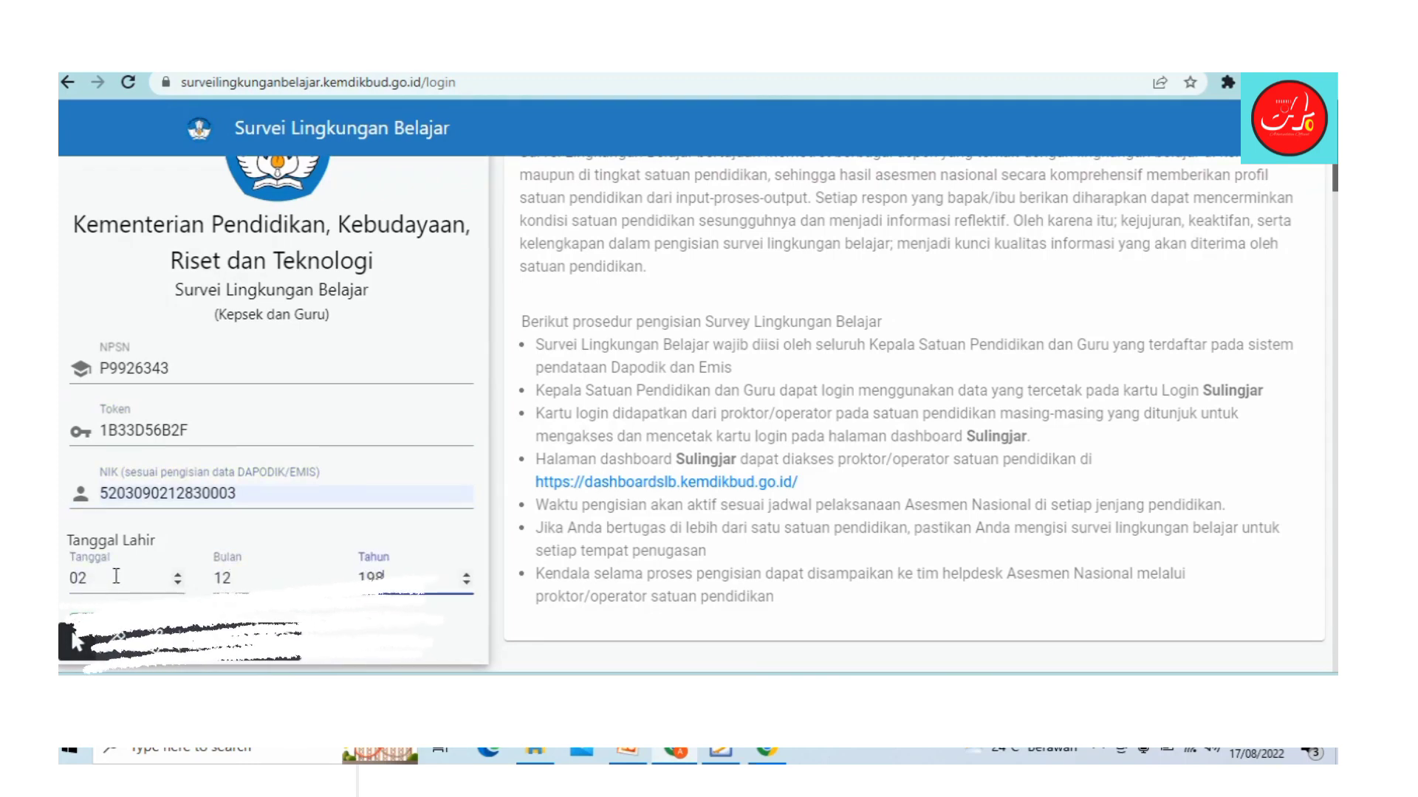
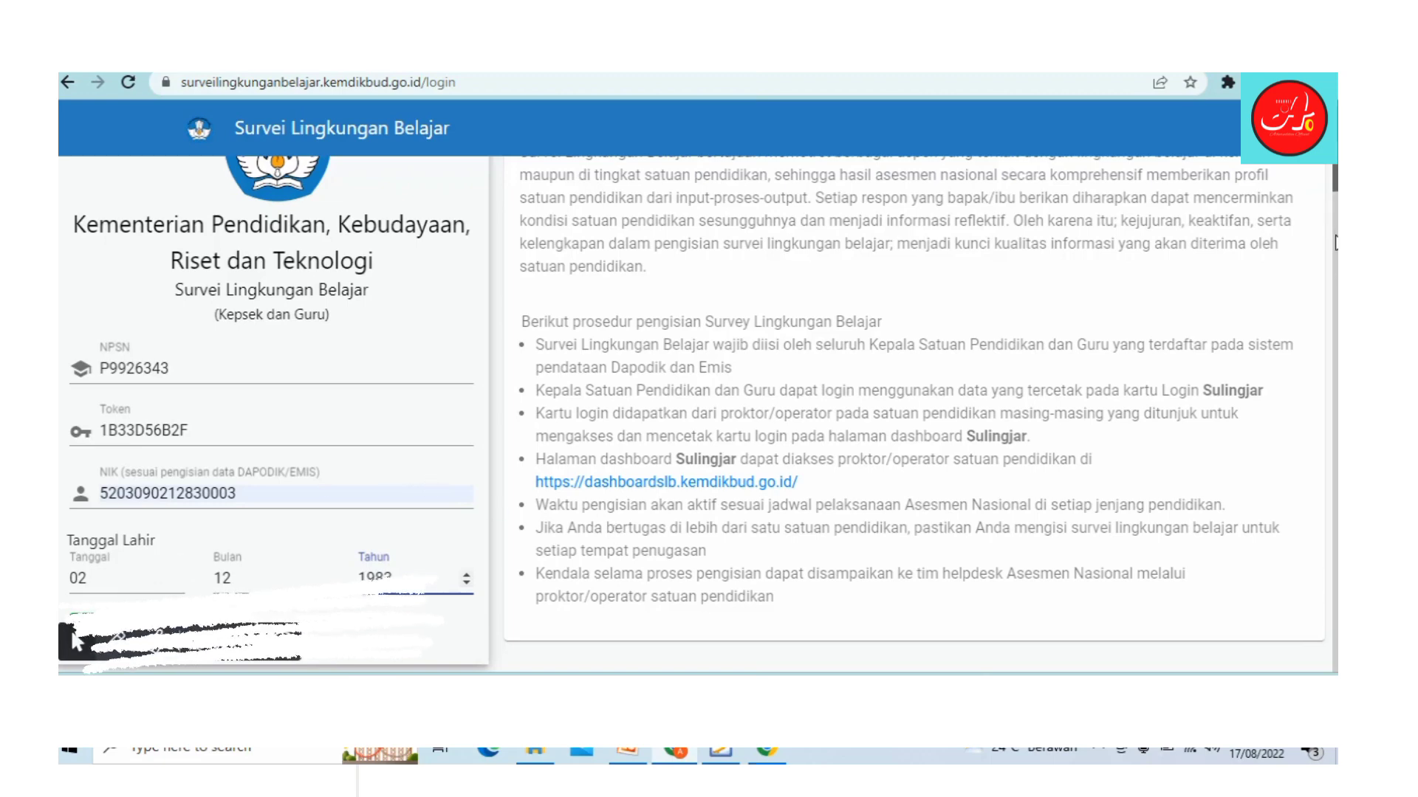
scroll(1335, 244, "up", 2)
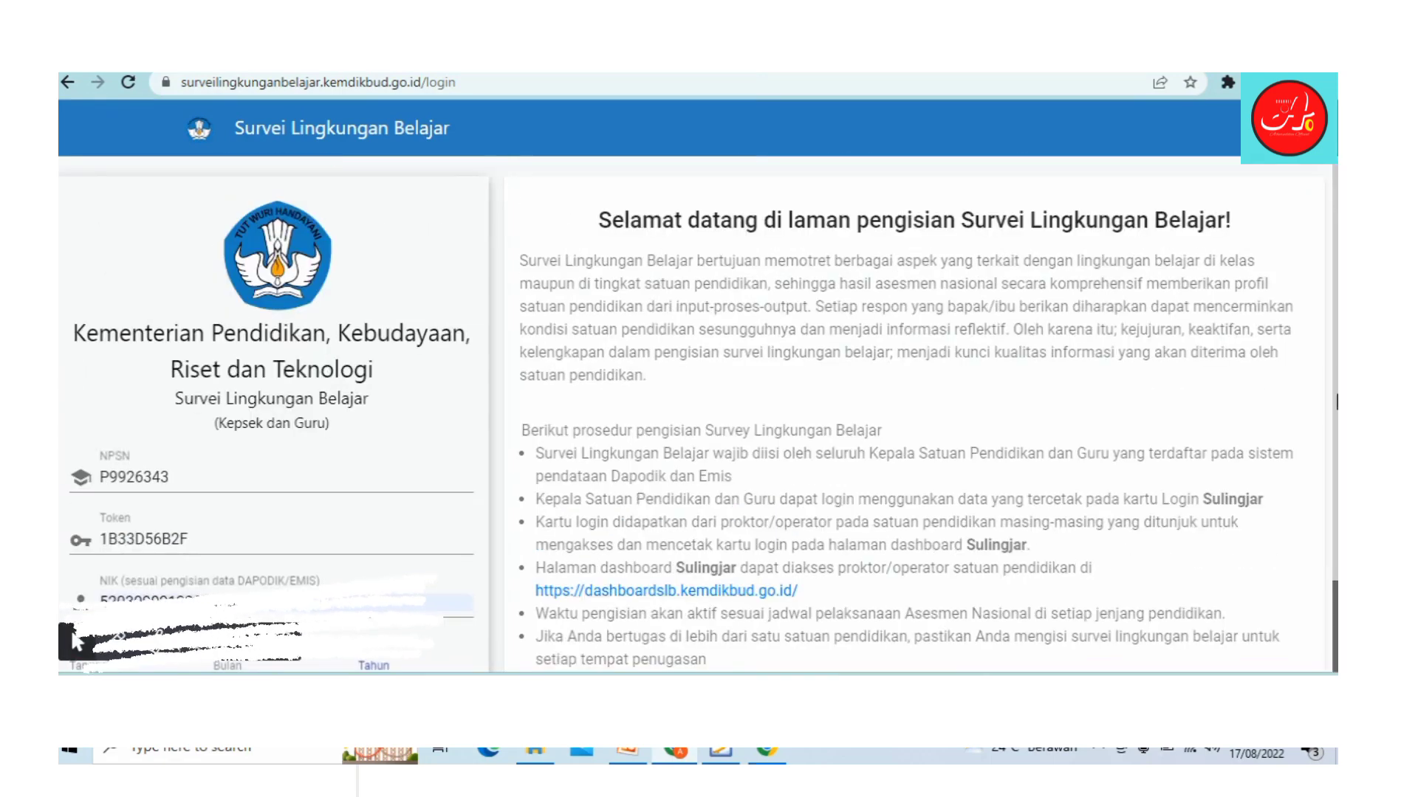
scroll(1215, 601, "down", 2)
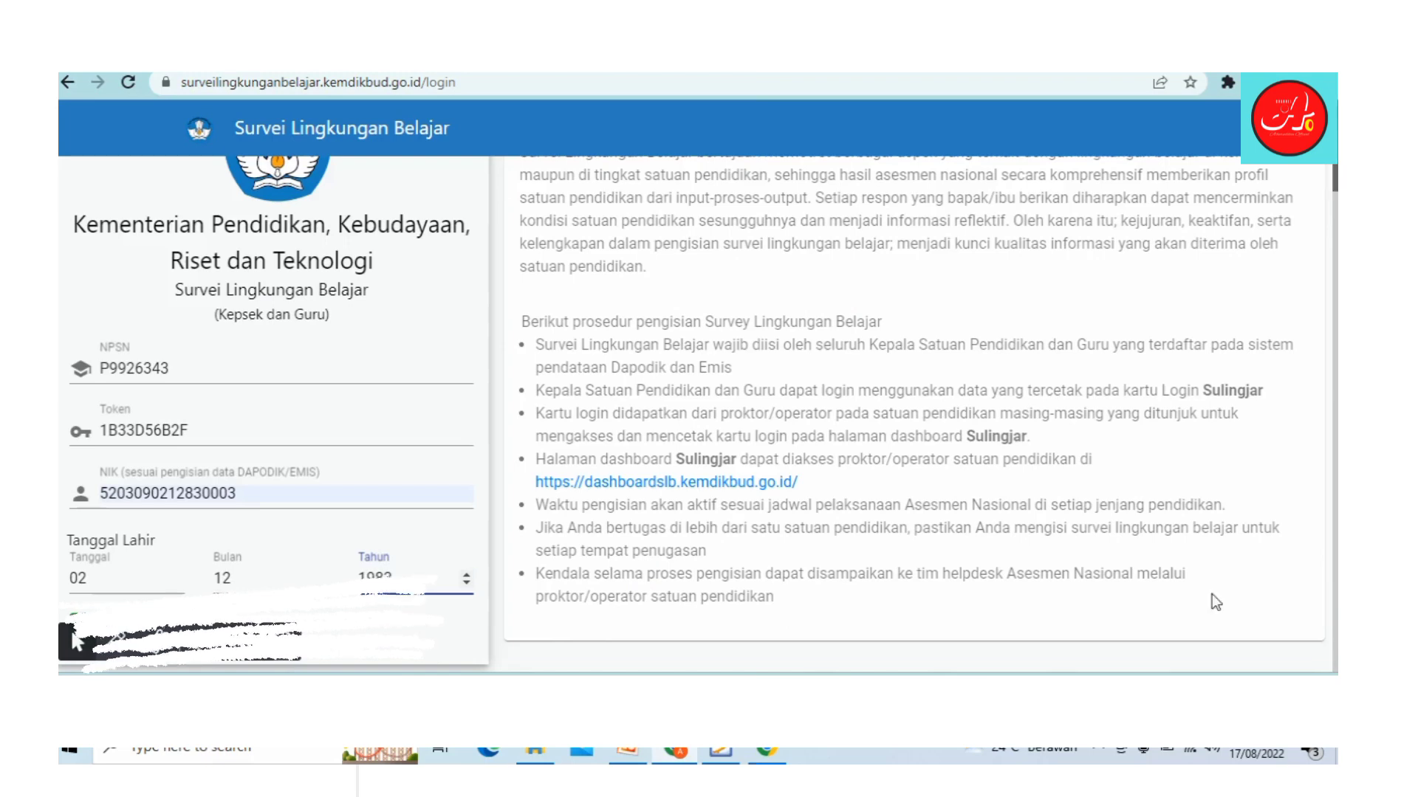
left_click(103, 627)
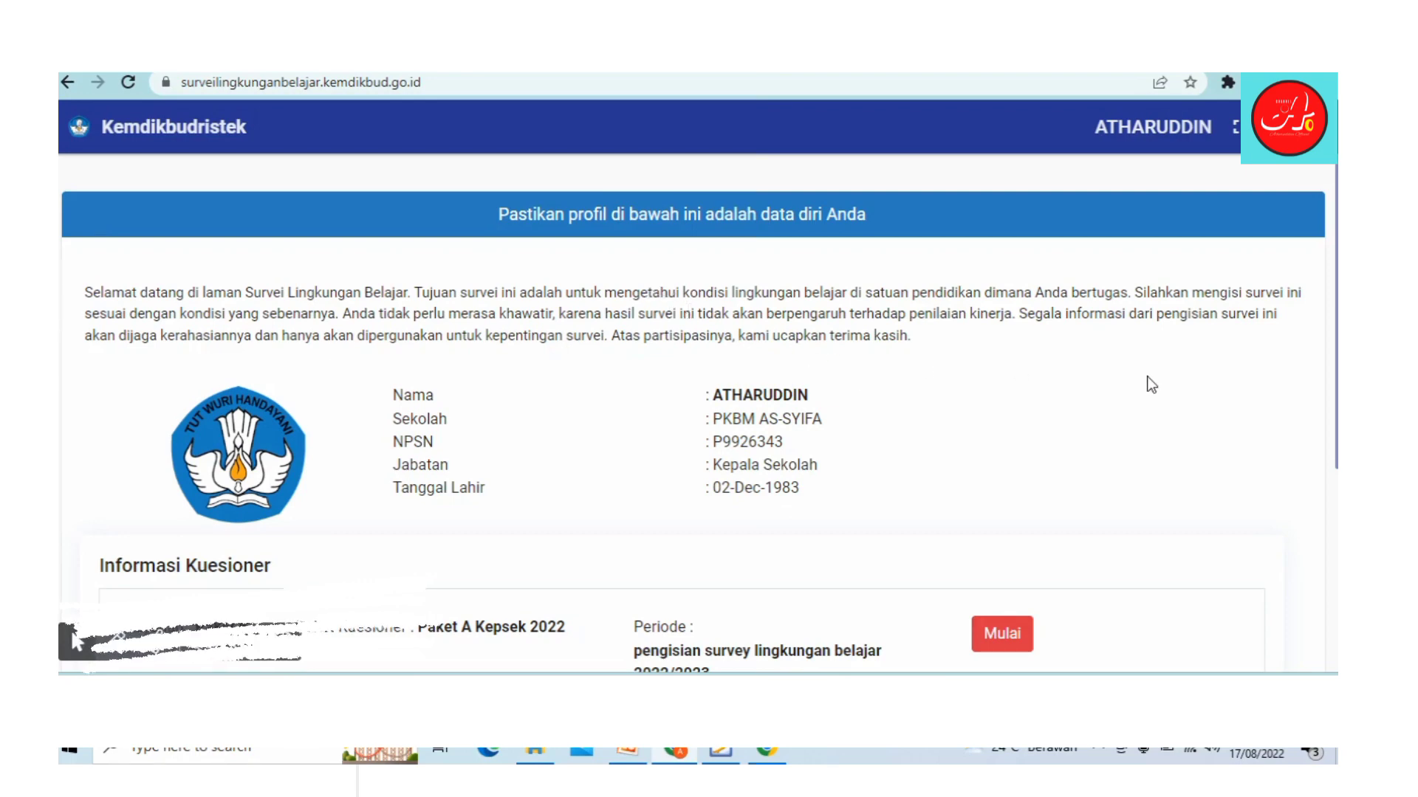
Step: Start the Paket B questionnaire from the Informasi Kuesioner list with Mulai
scroll(1317, 276, "down", 4)
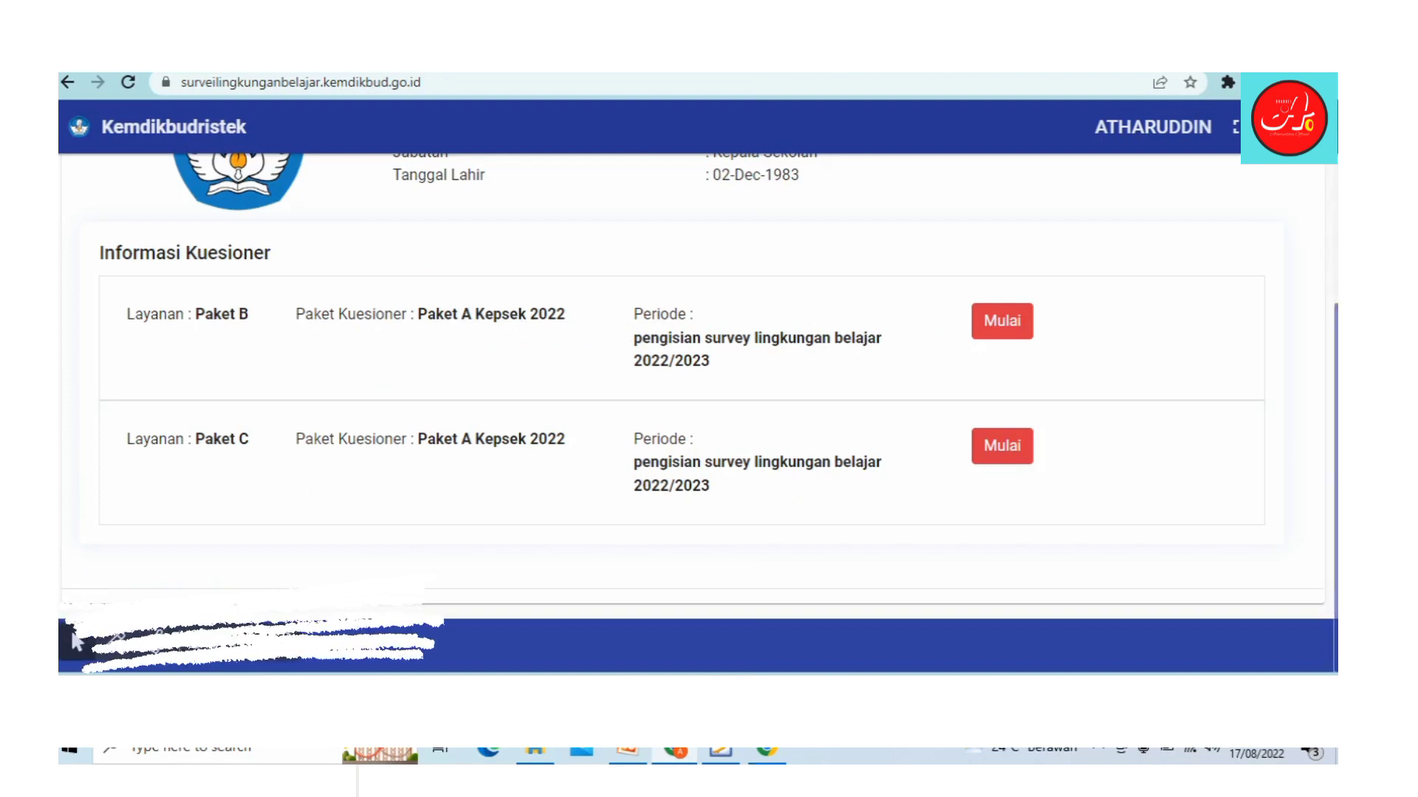
scroll(1335, 271, "up", 2)
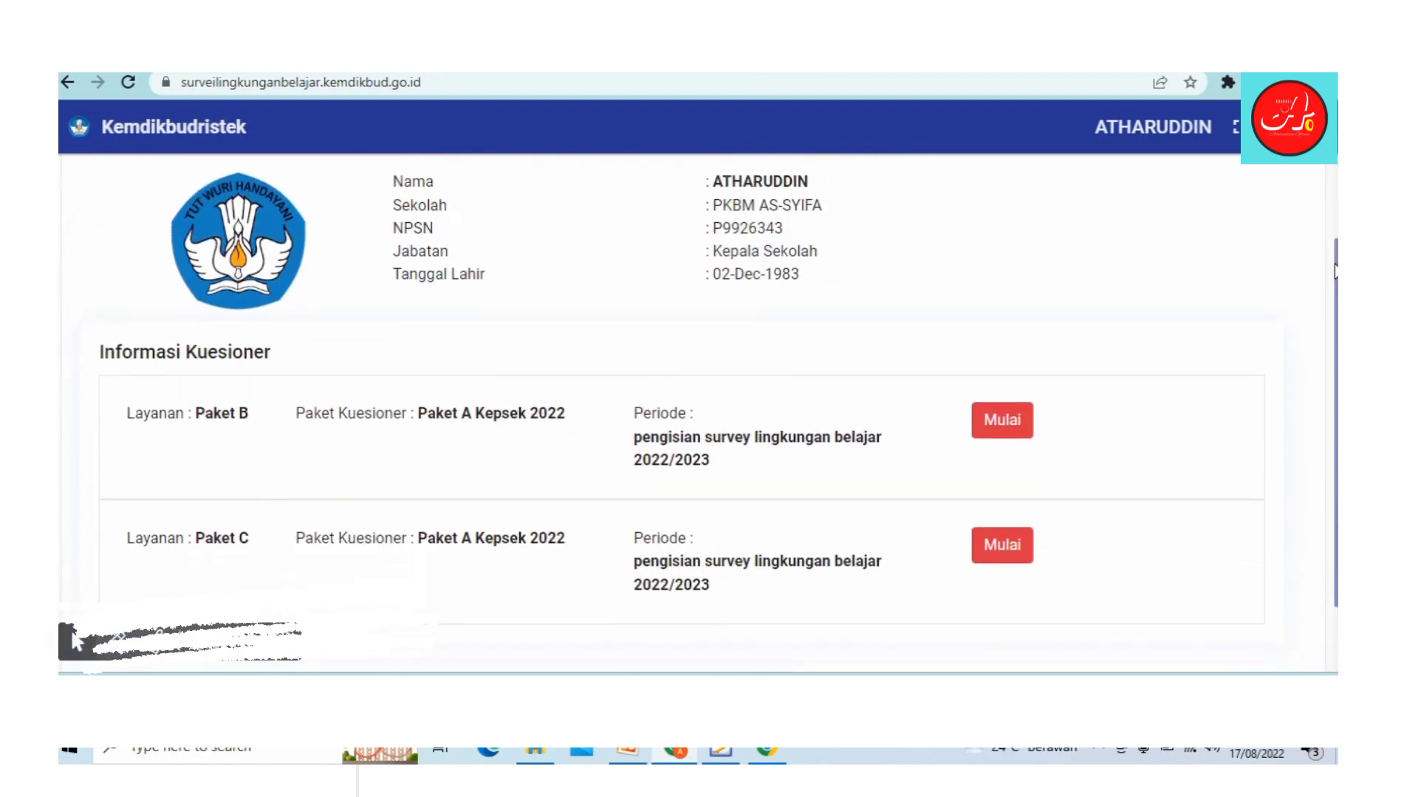
scroll(1335, 272, "down", 1)
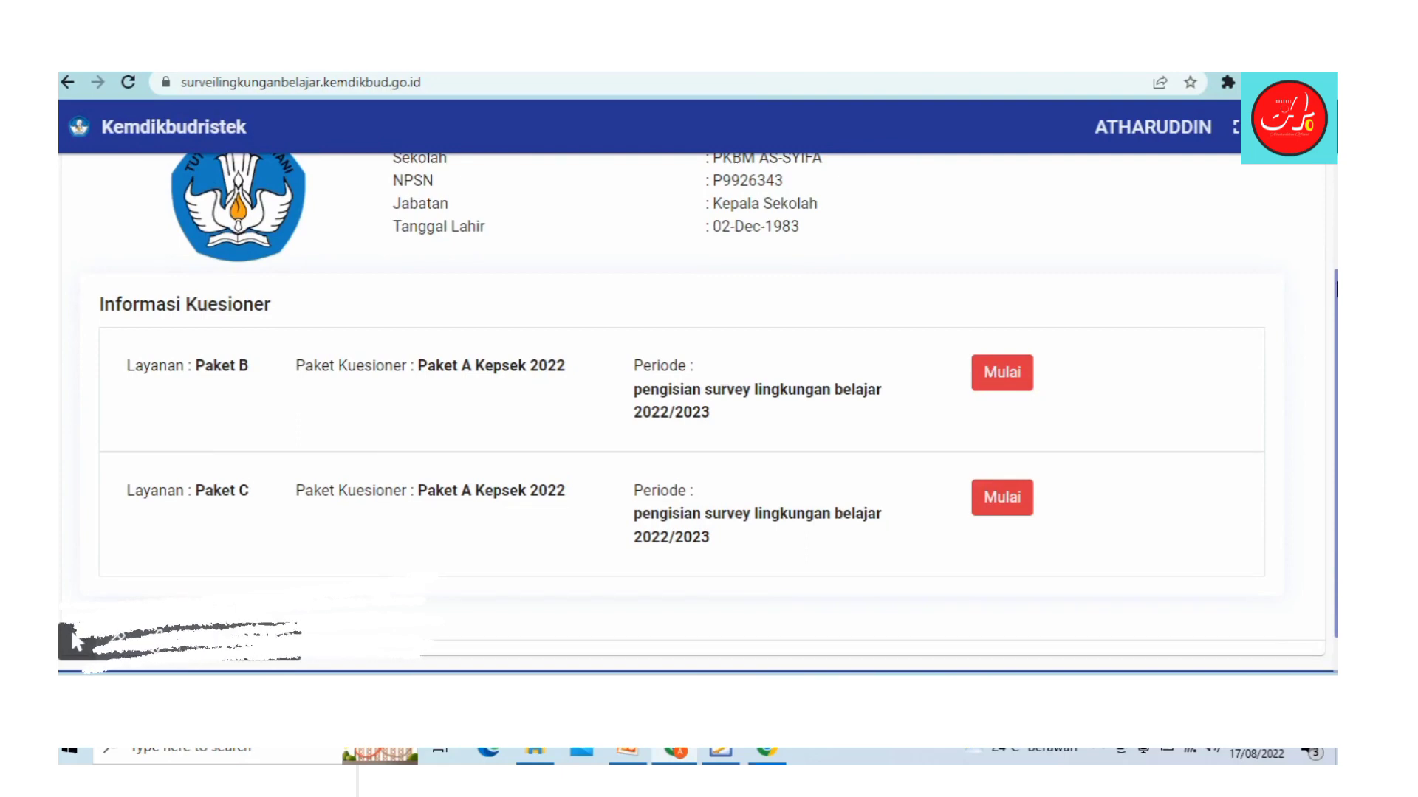
left_click_drag(1336, 285, 1324, 313)
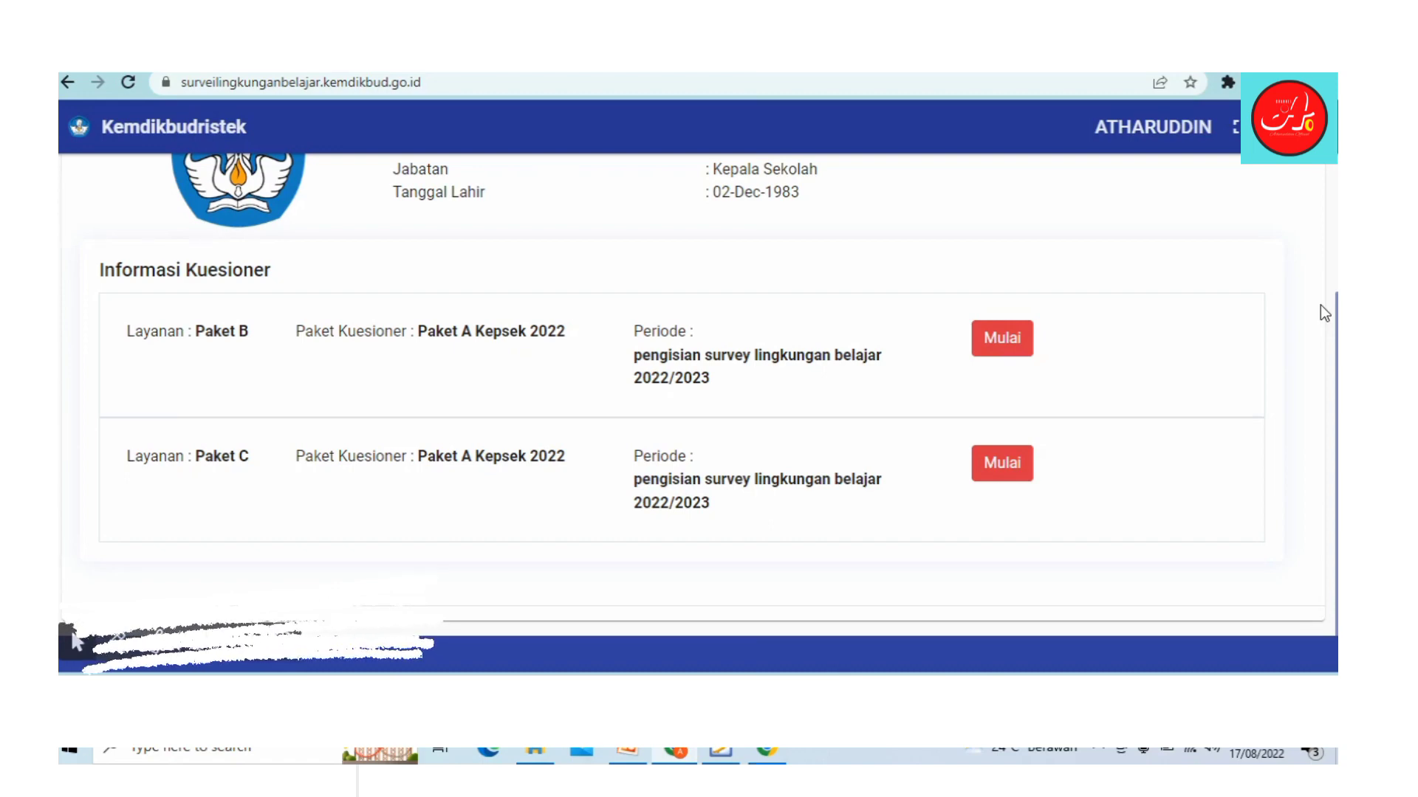
left_click_drag(1335, 332, 1335, 344)
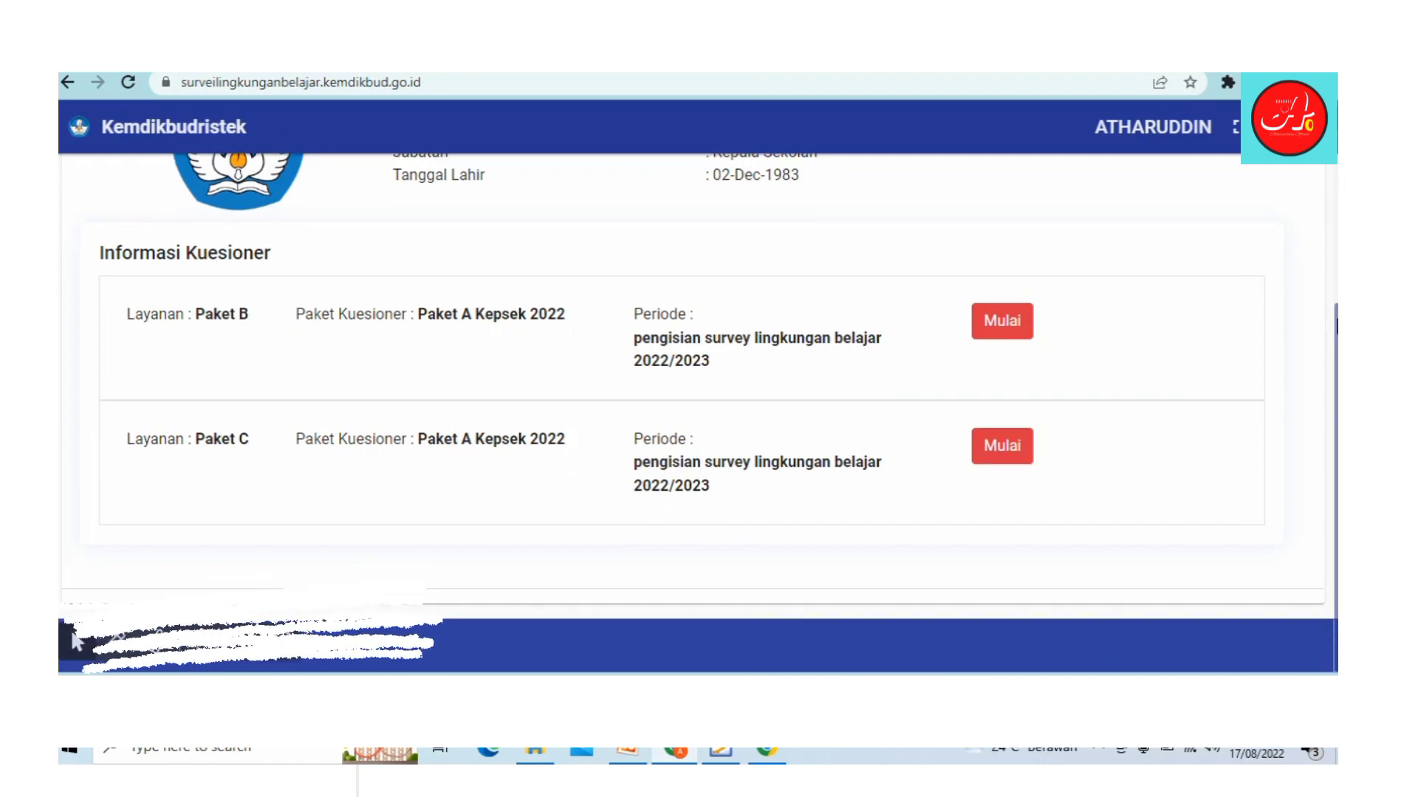
scroll(1335, 316, "up", 1)
scroll(1335, 310, "down", 1)
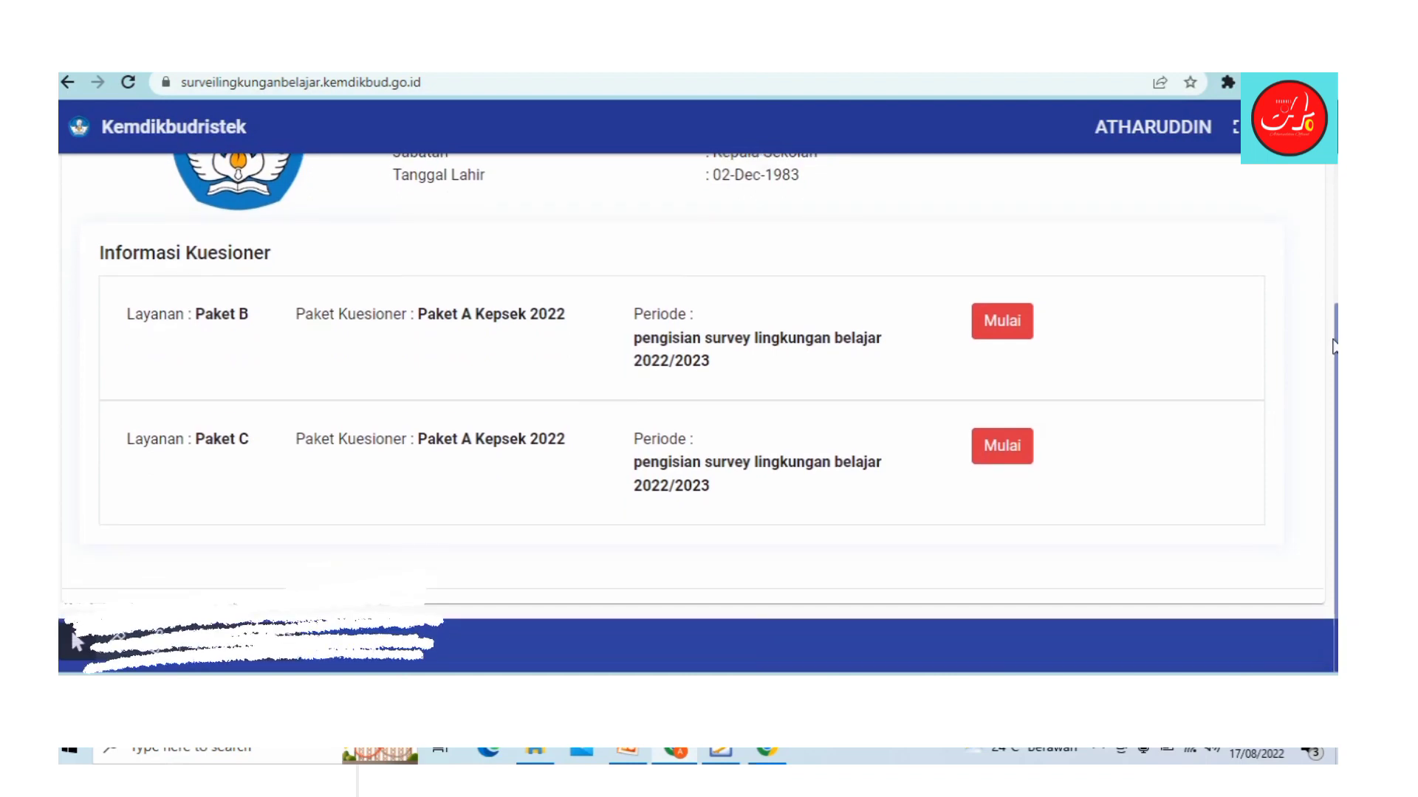
scroll(1335, 280, "up", 1)
scroll(1335, 263, "down", 1)
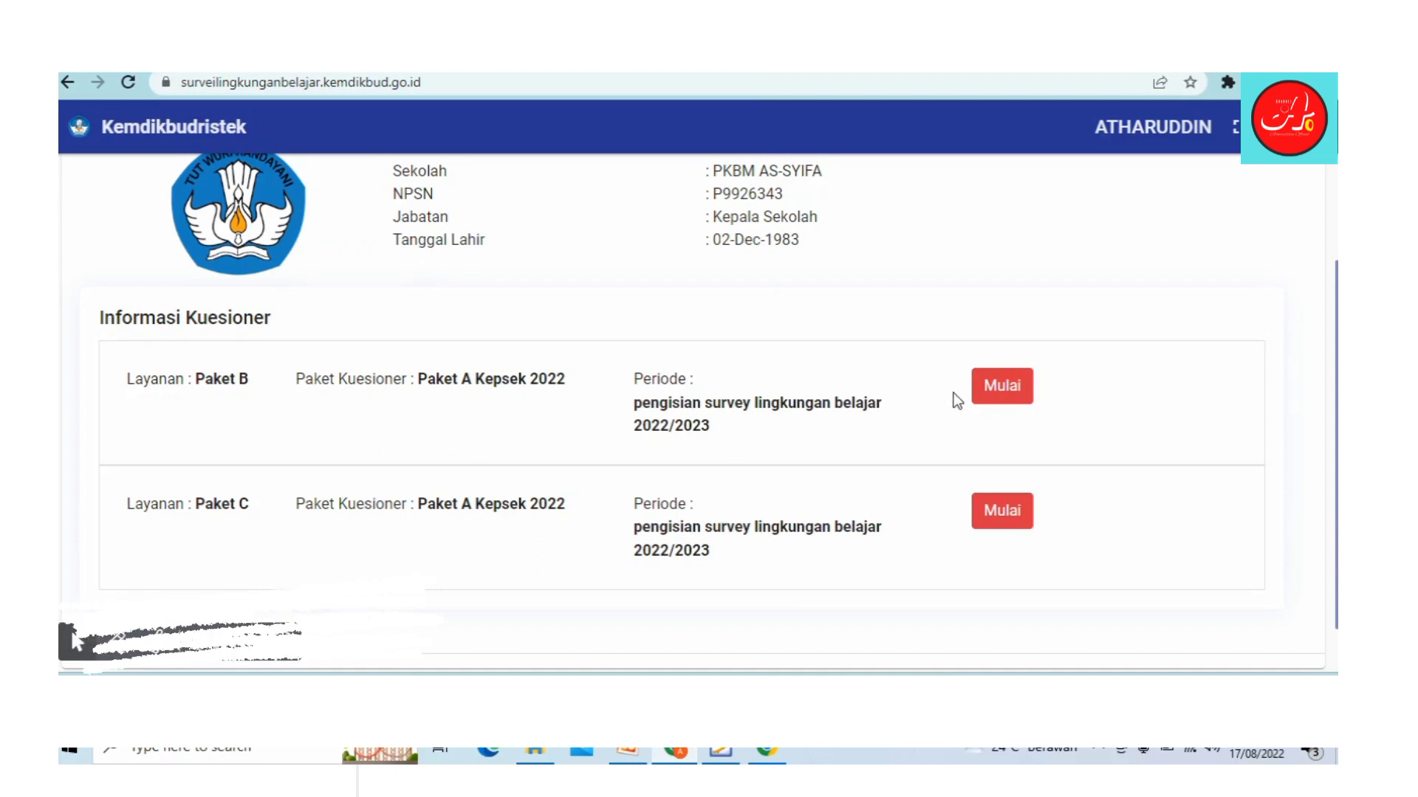
left_click(993, 401)
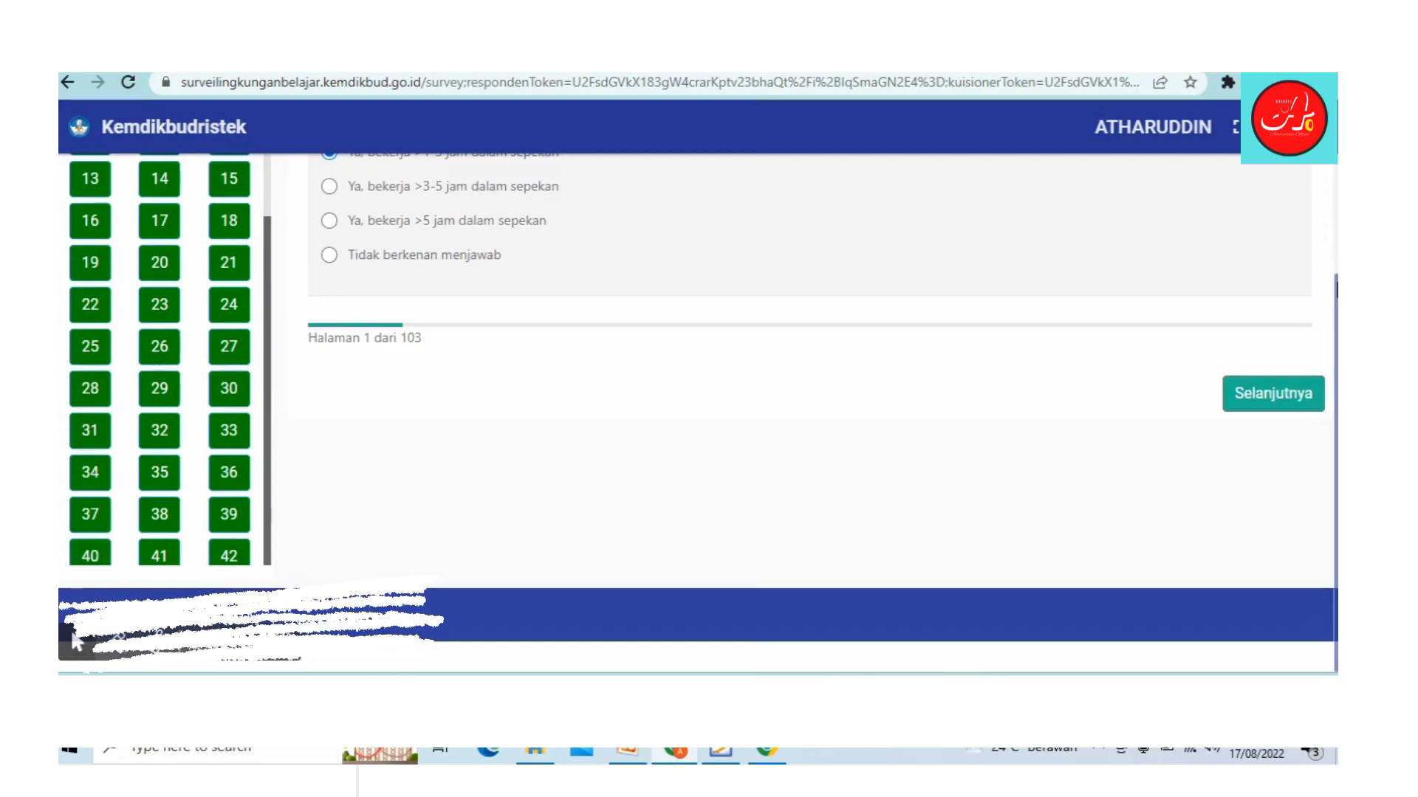
Step: Clear question 3's 'Organisasi profesi lainnya' and question 6's gifted-student answer, then return to question 3
scroll(77, 643, "up", 2)
scroll(77, 643, "up", 1)
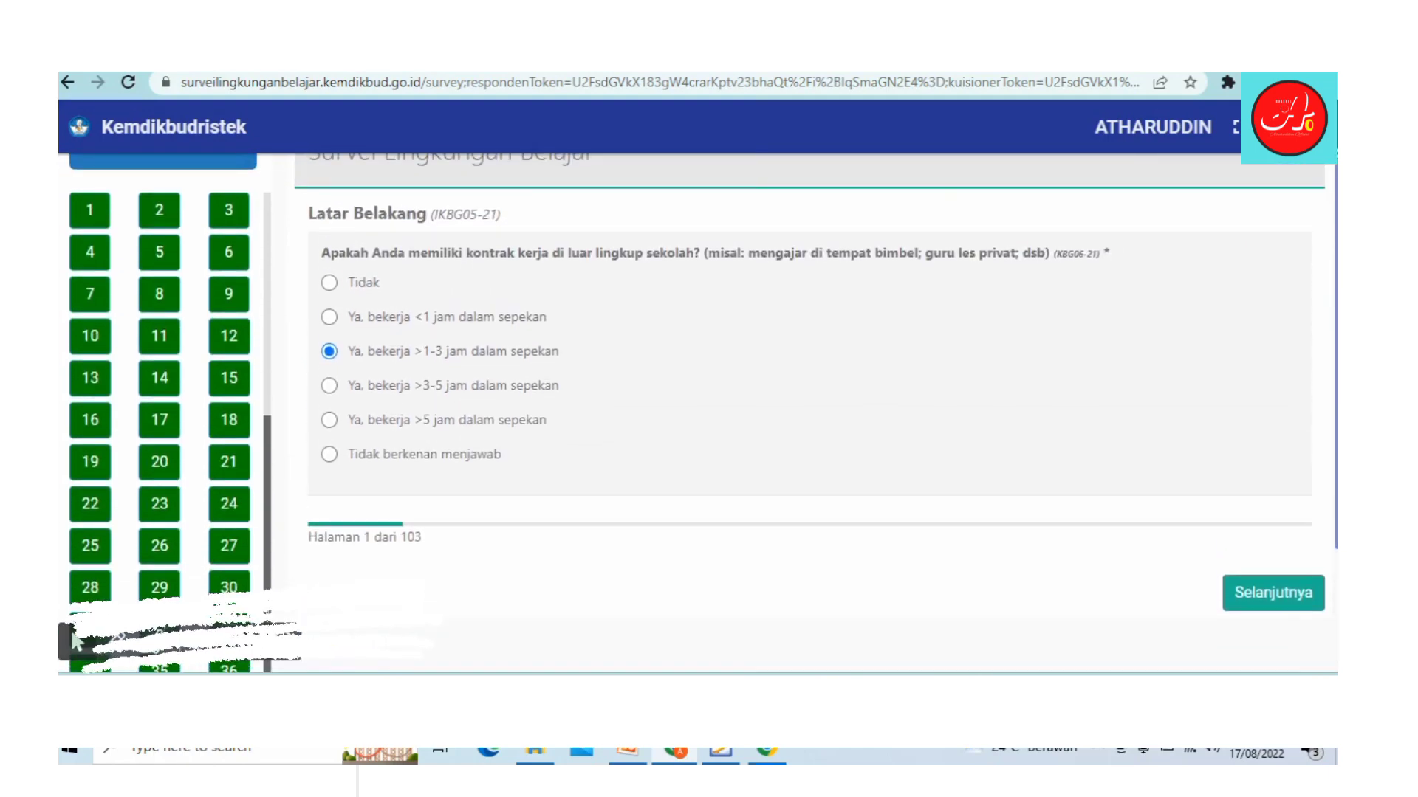
left_click(229, 210)
left_click(334, 319)
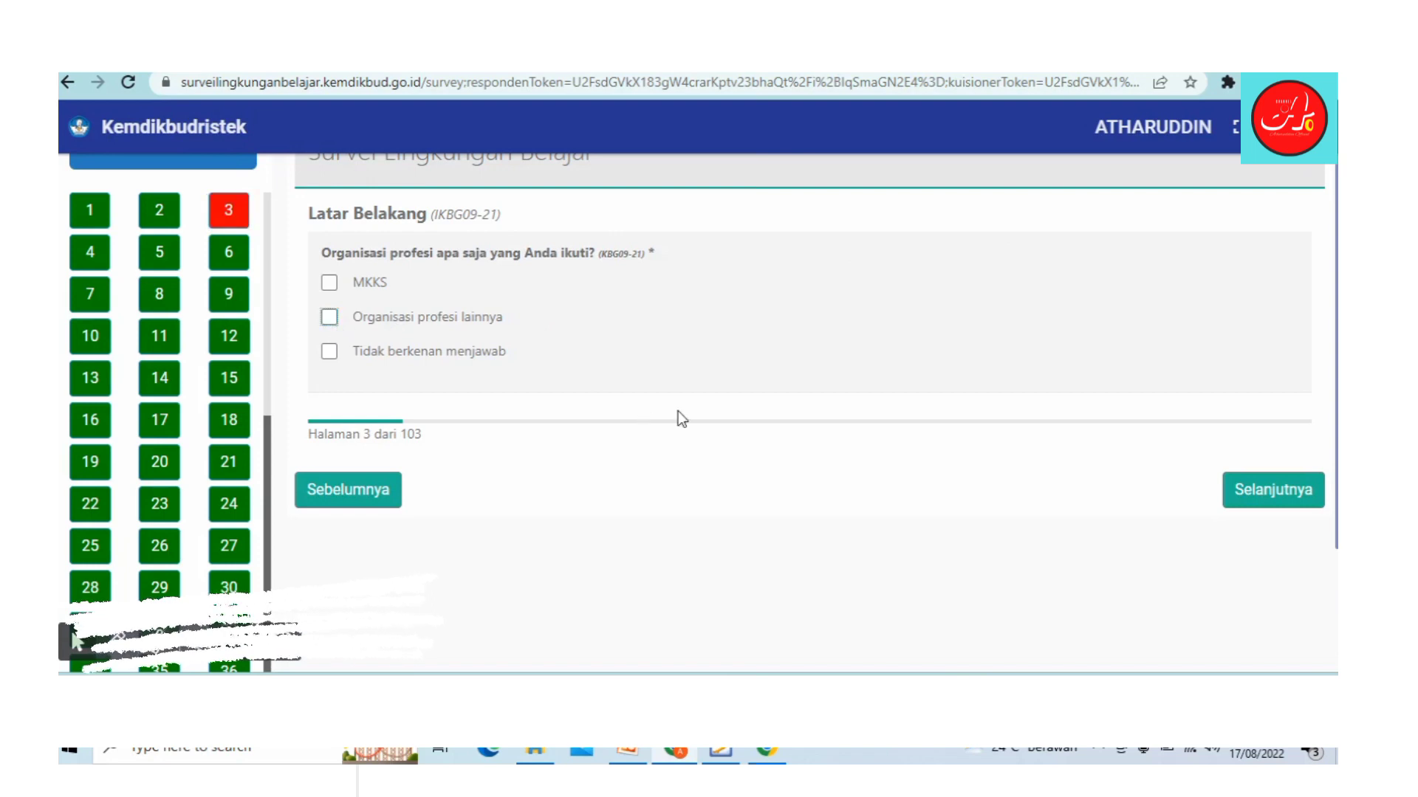
left_click(229, 254)
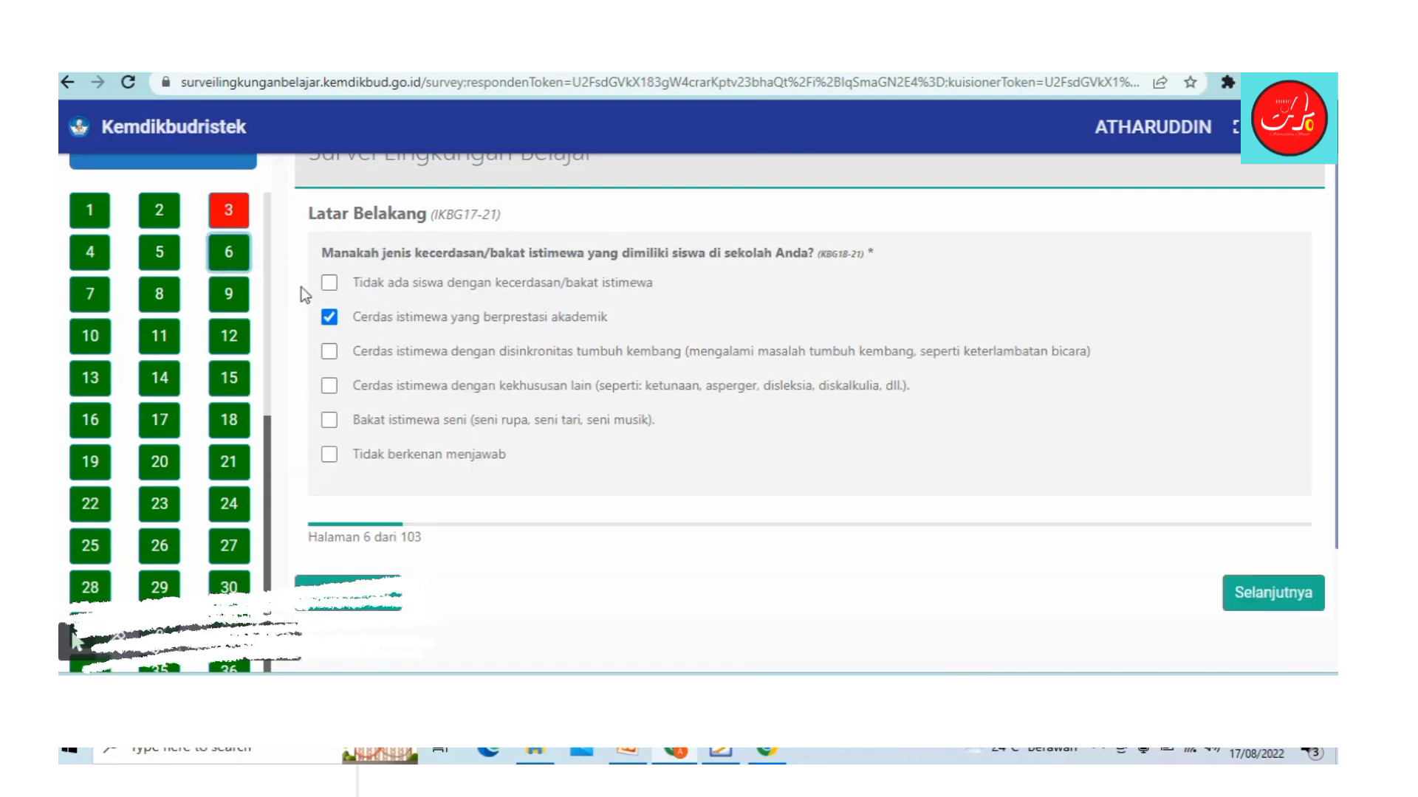
left_click(329, 318)
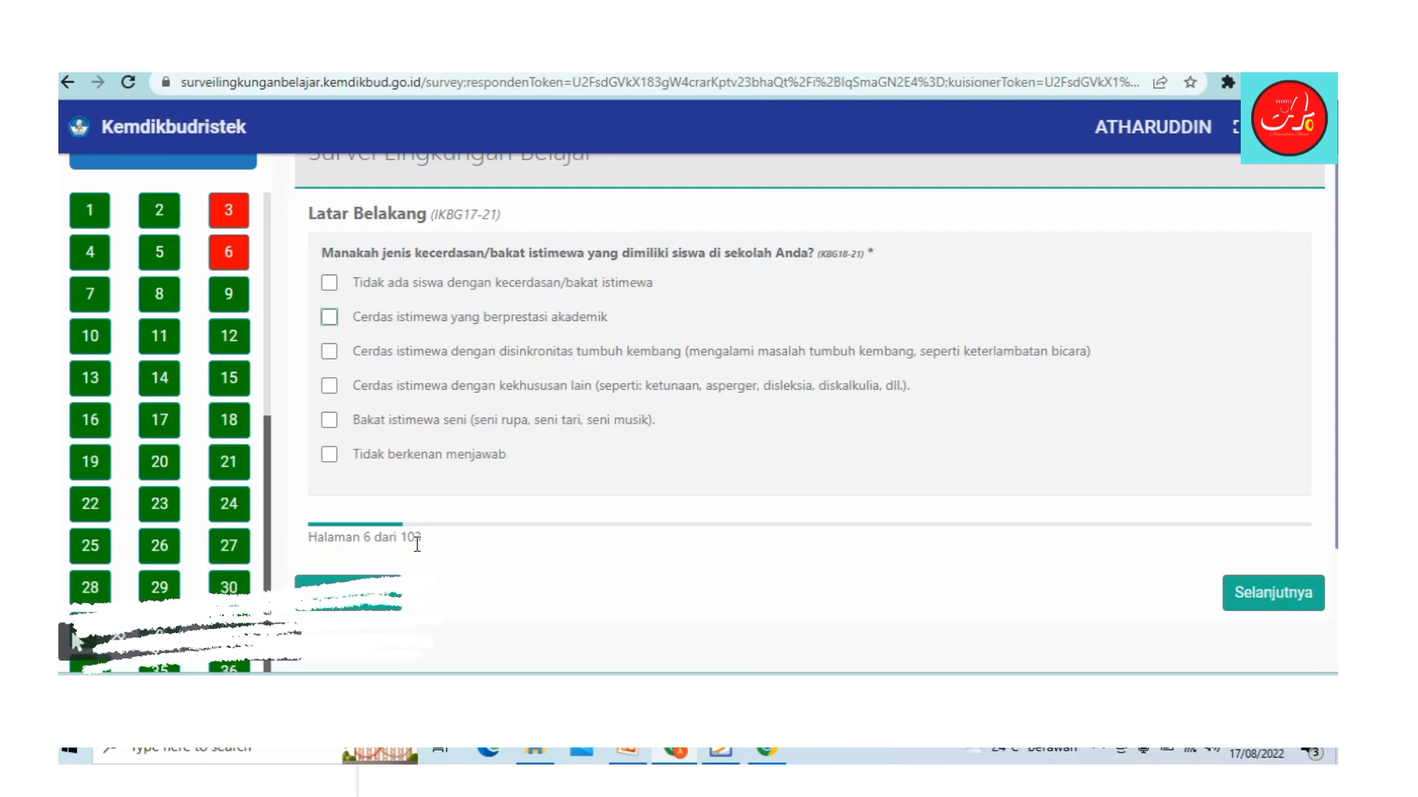
left_click(231, 222)
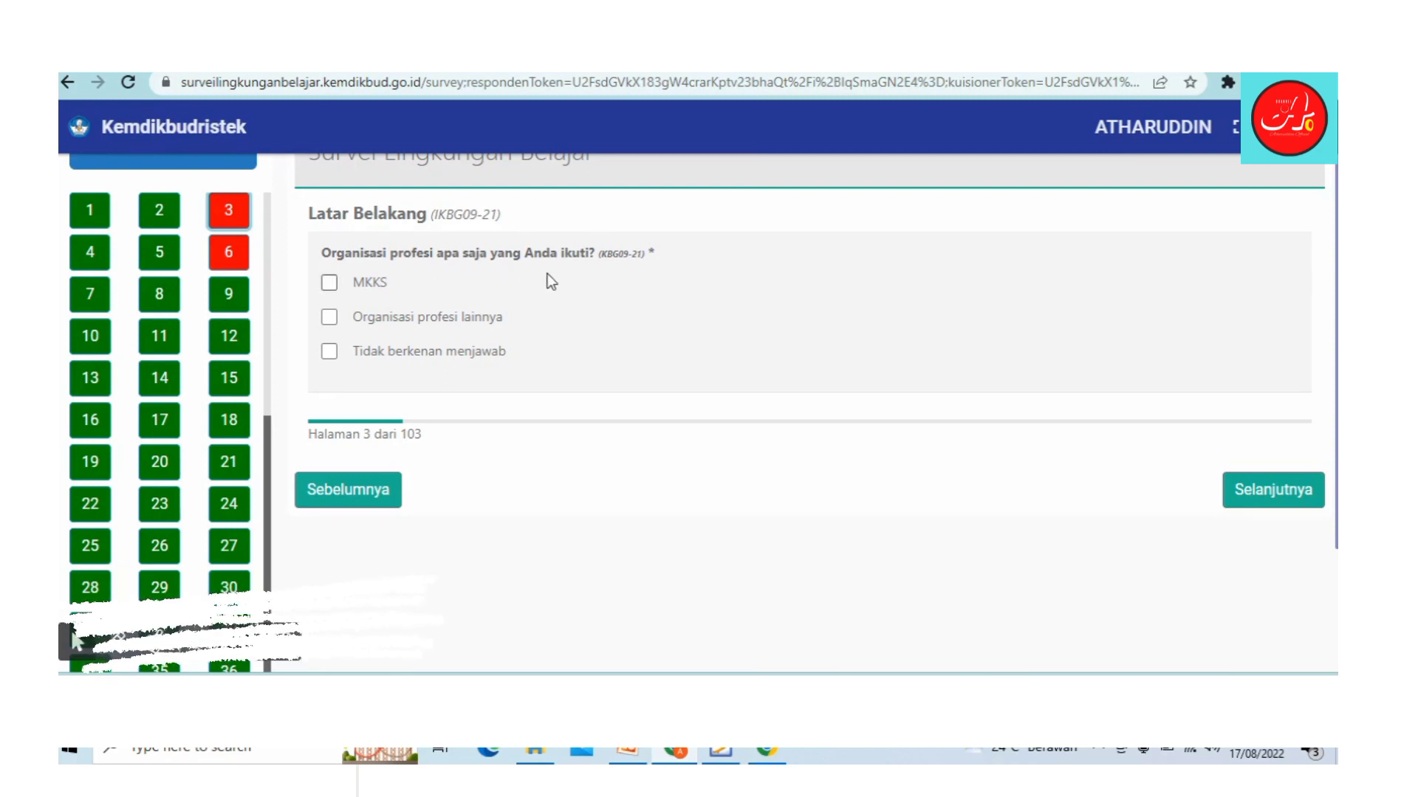
Step: Answer question 3 with MKKS and Organisasi profesi lainnya and go to question 4
left_click(332, 319)
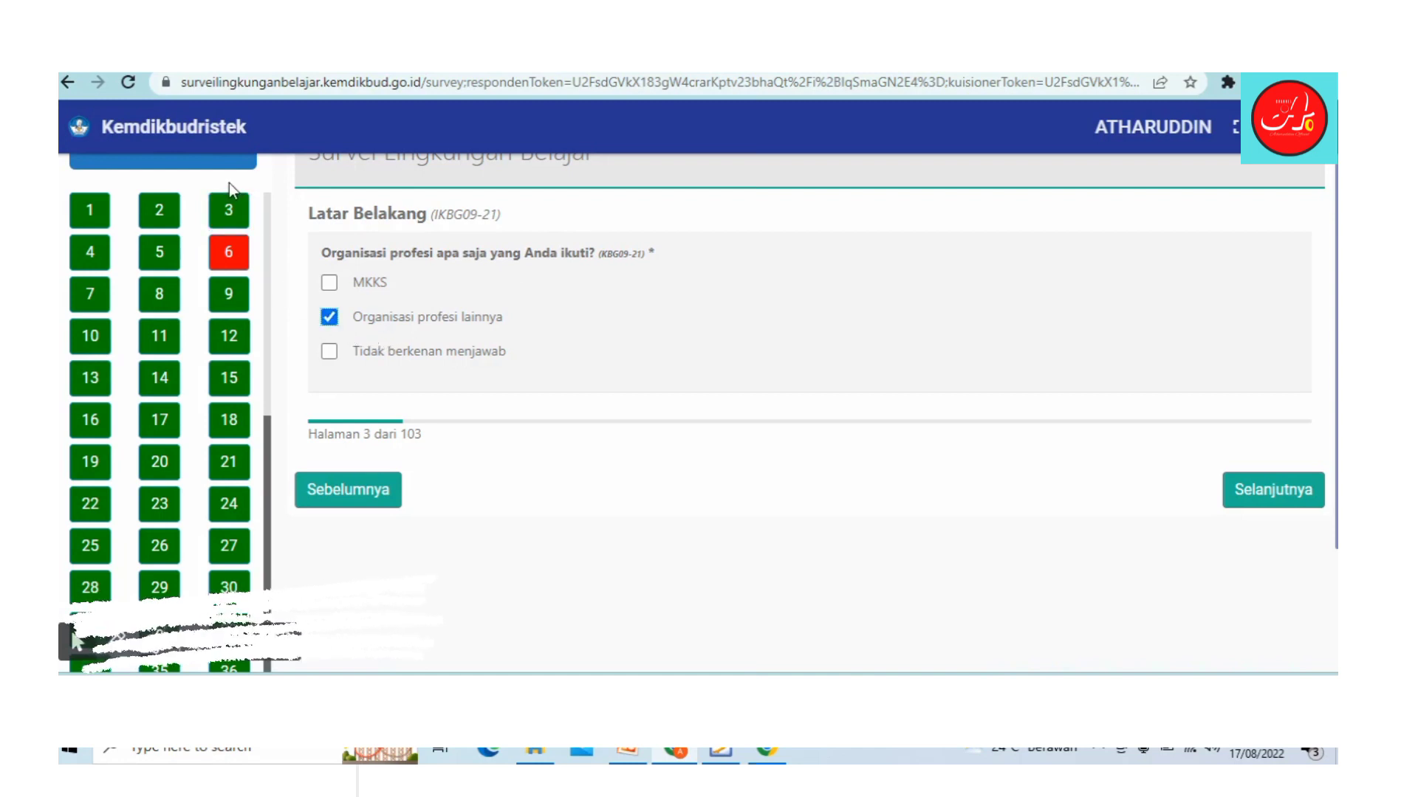
left_click(330, 313)
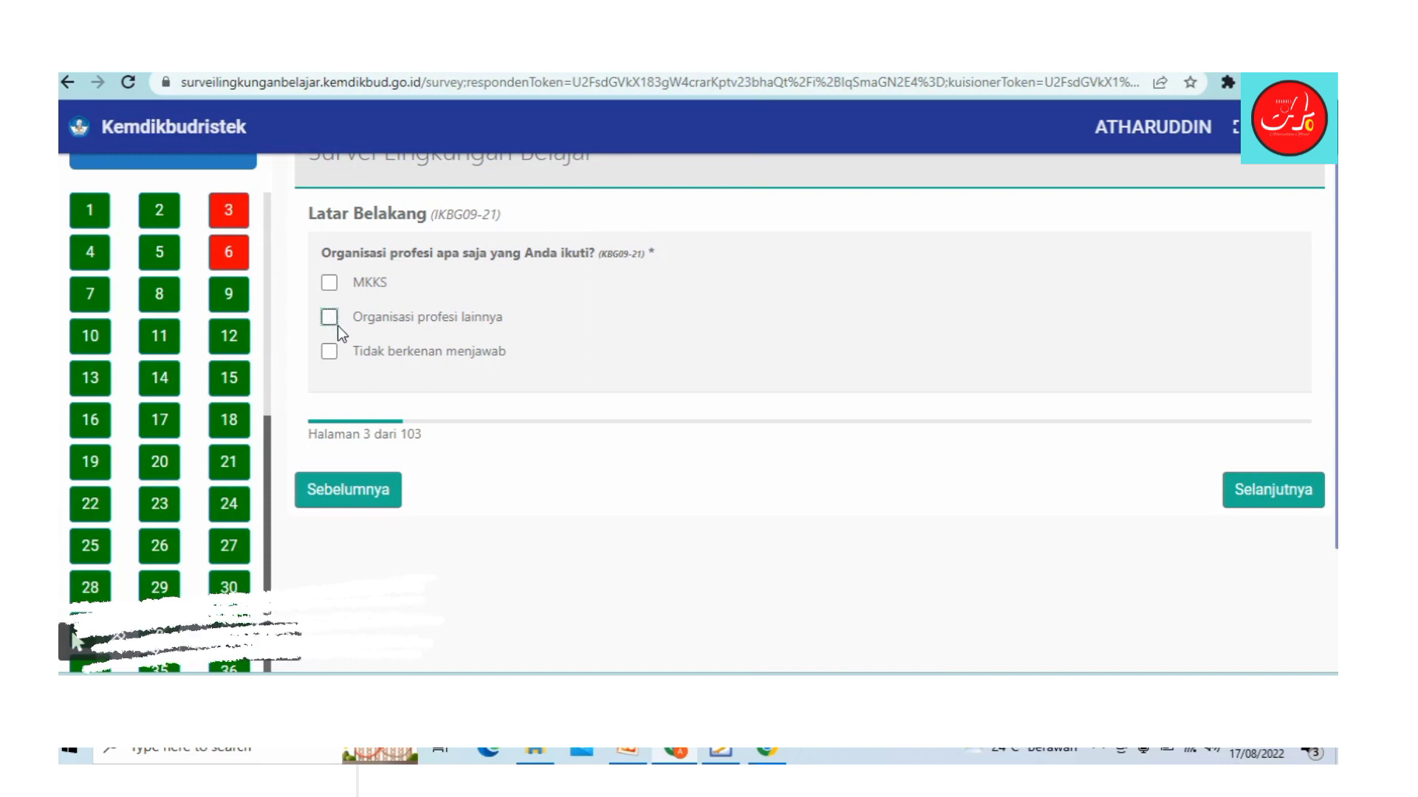
left_click(332, 322)
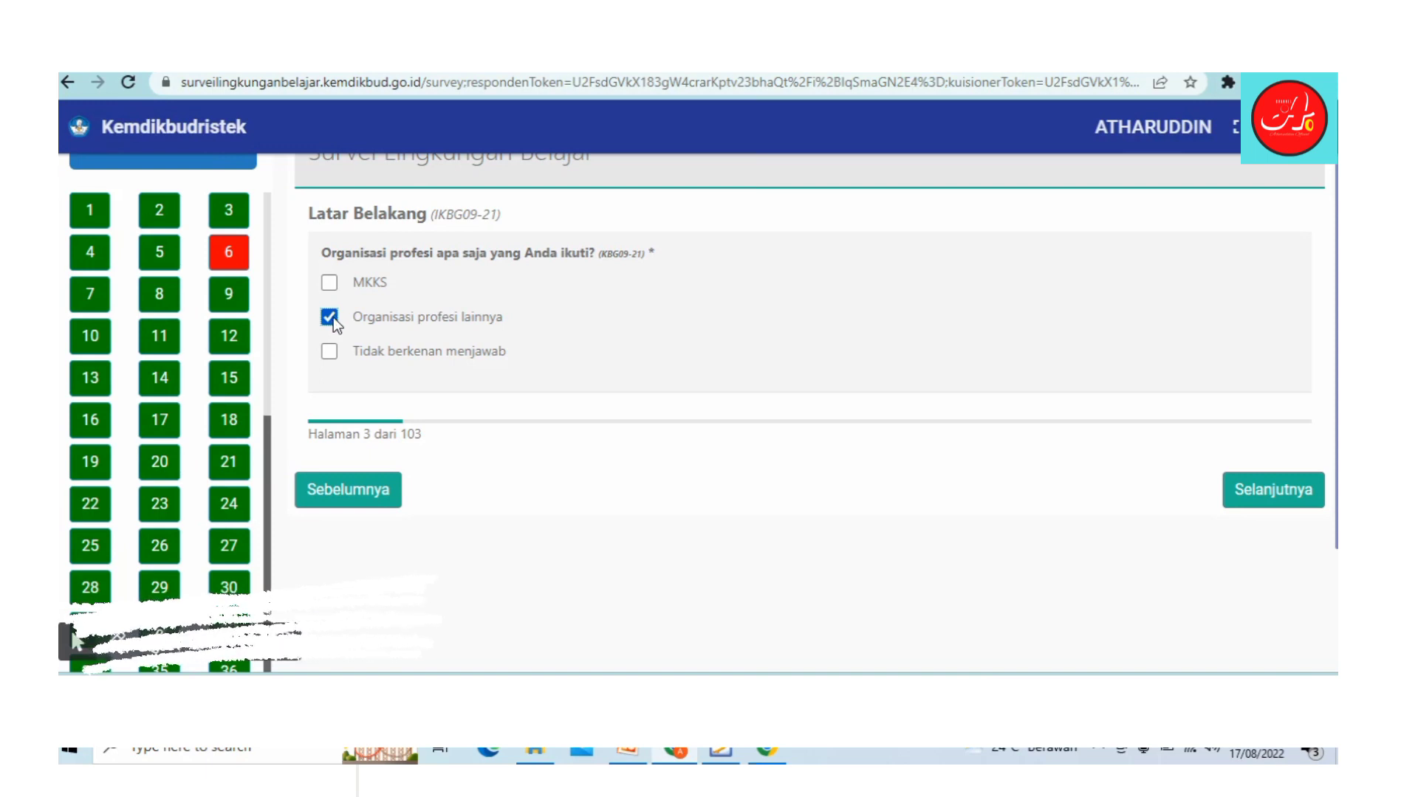
left_click(331, 281)
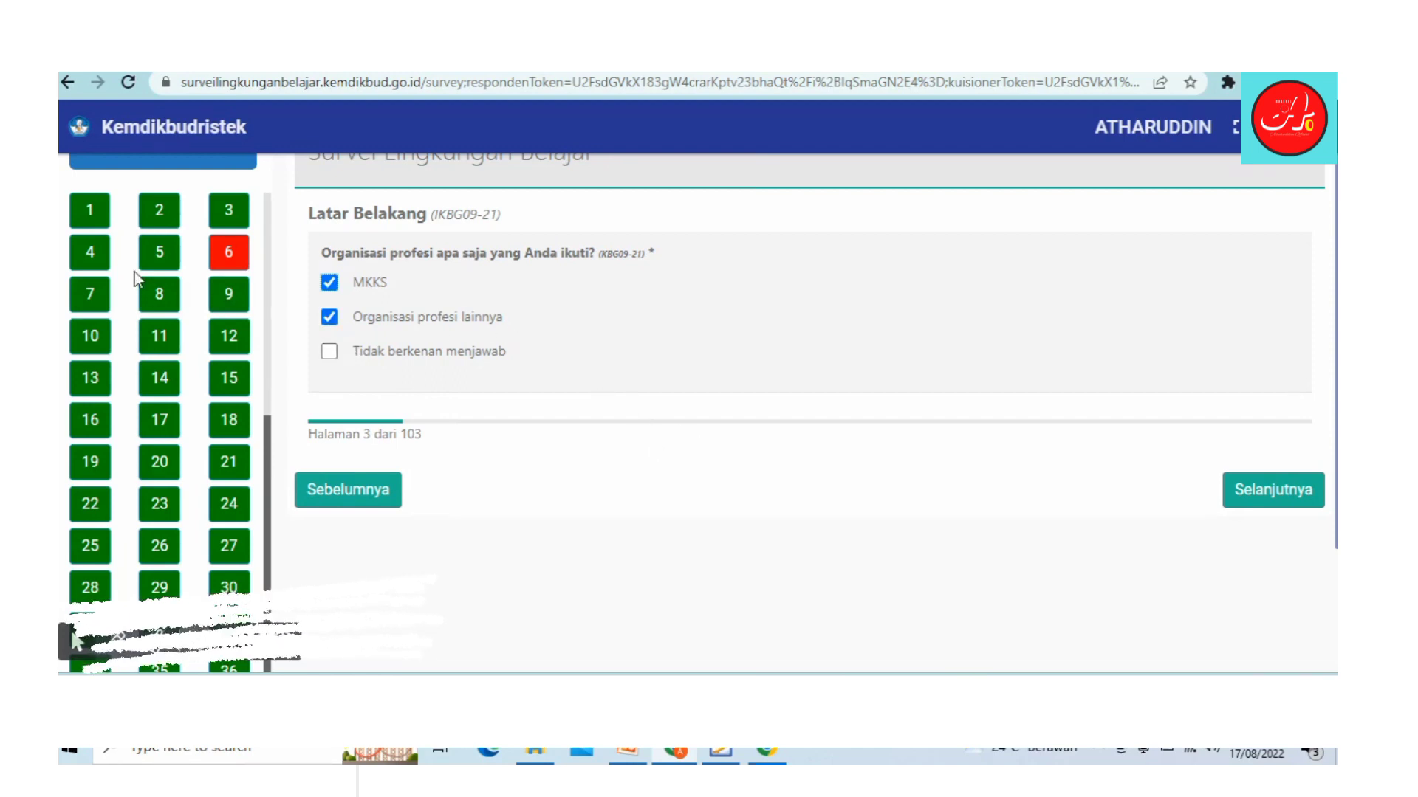
left_click(1267, 506)
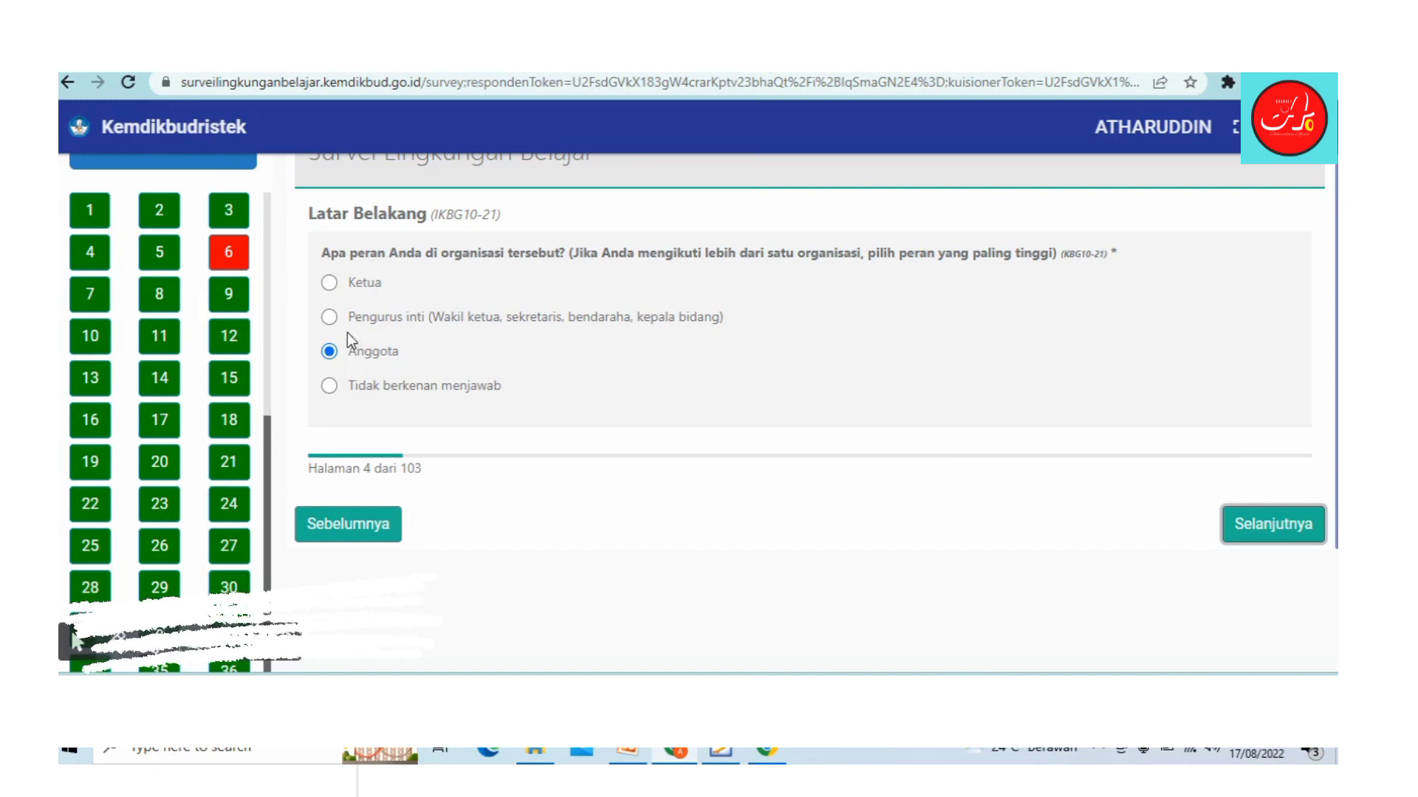
Step: Keep Anggota as the organisation role and continue to page 5
left_click(330, 318)
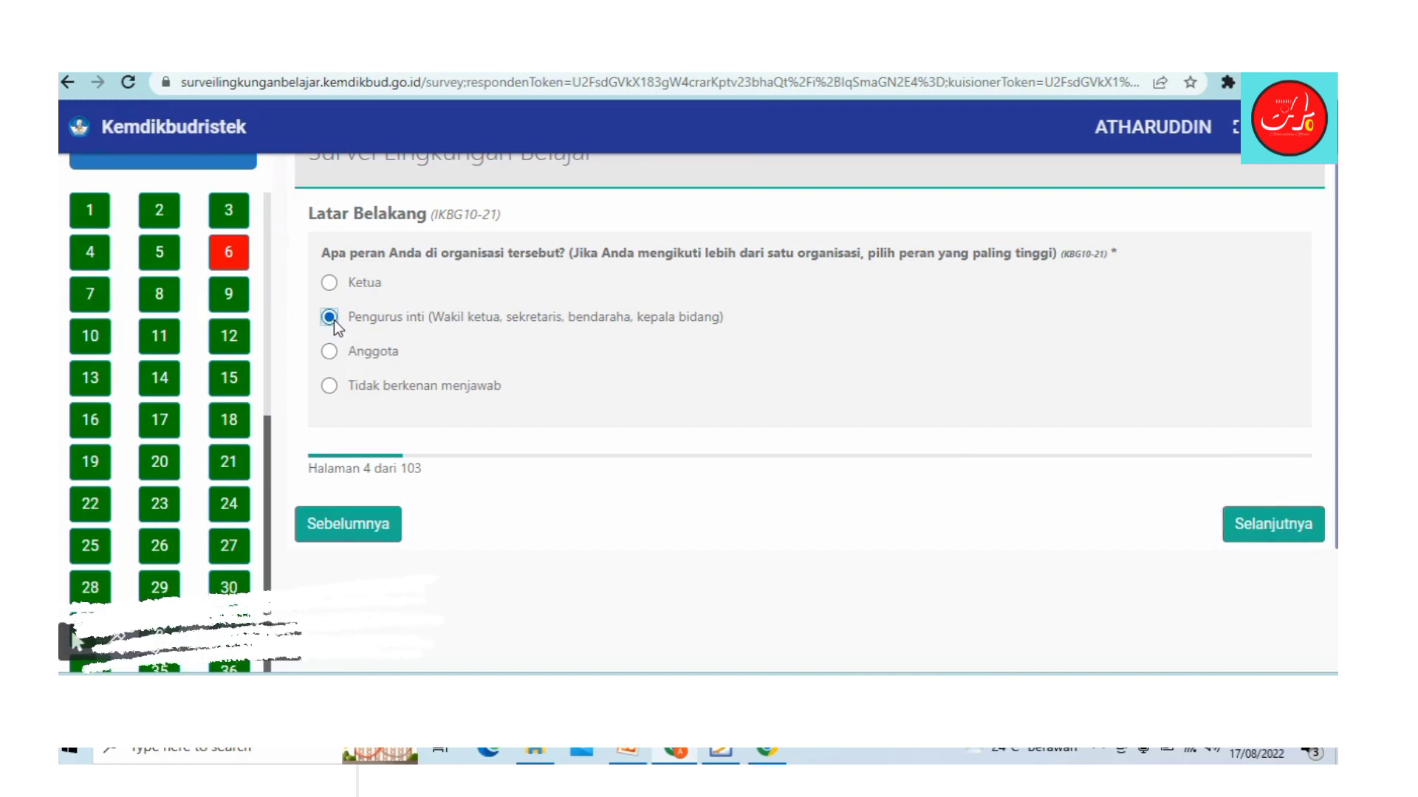
left_click(329, 352)
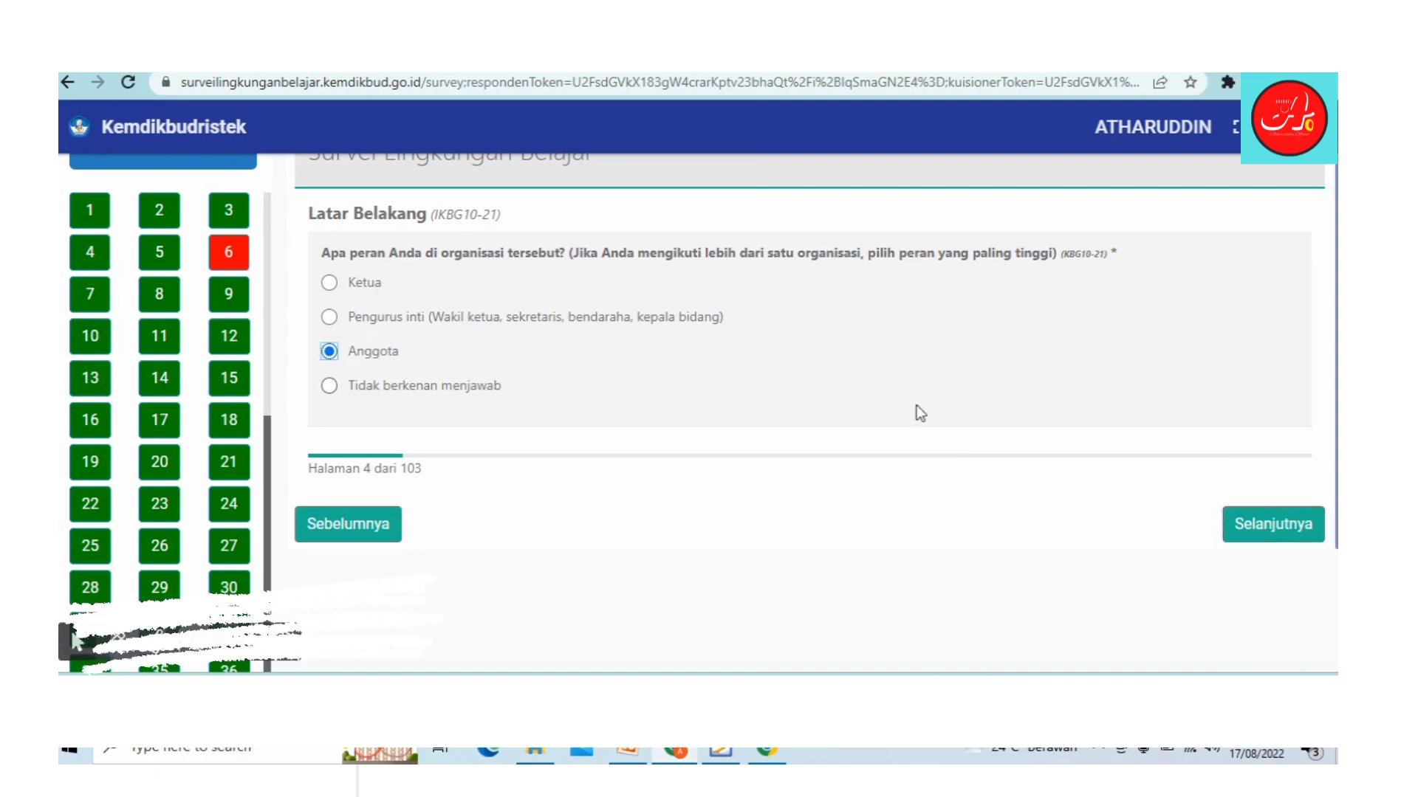
left_click(1278, 535)
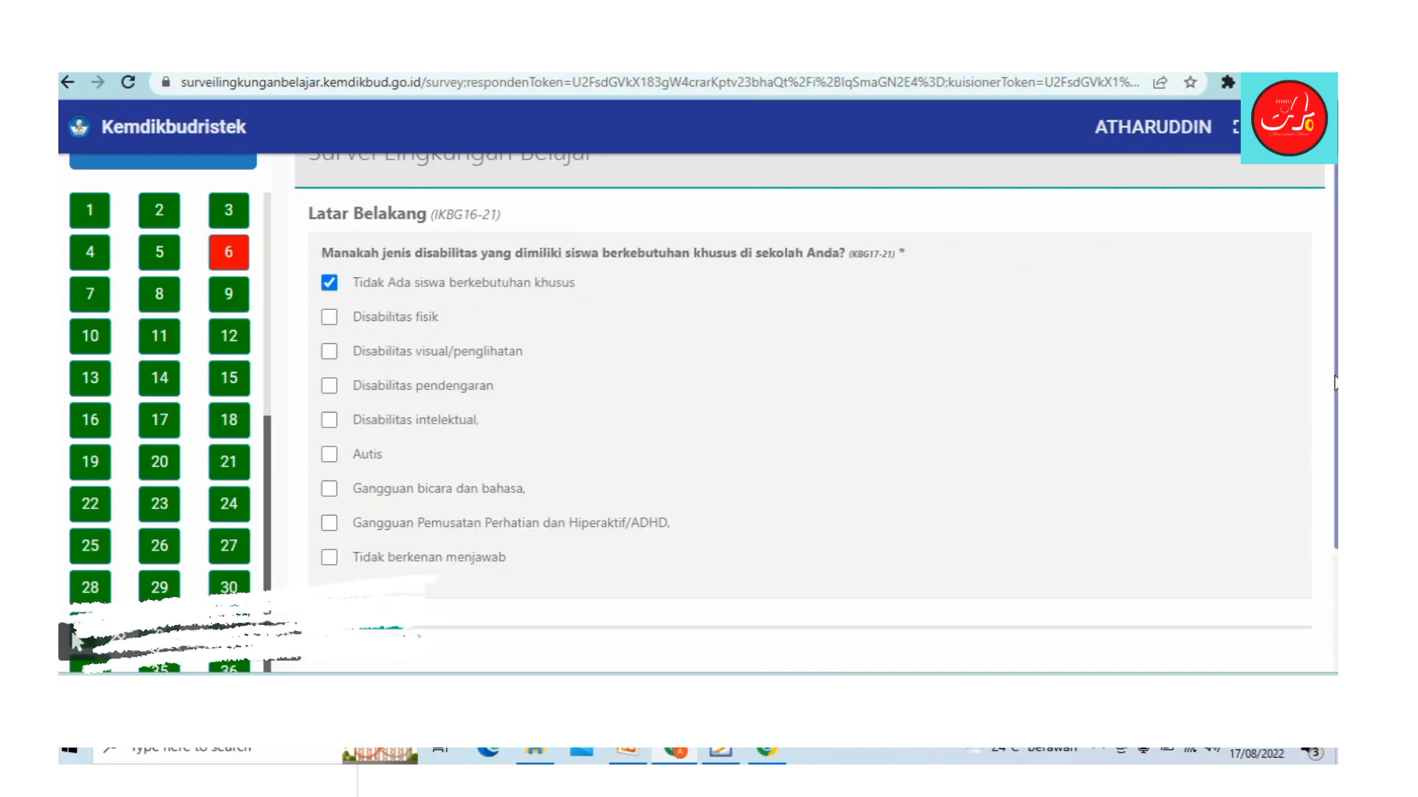
Step: Go to page 6 and mark the giftedness question as 'Tidak berkenan menjawab'
left_click_drag(1335, 383, 1335, 421)
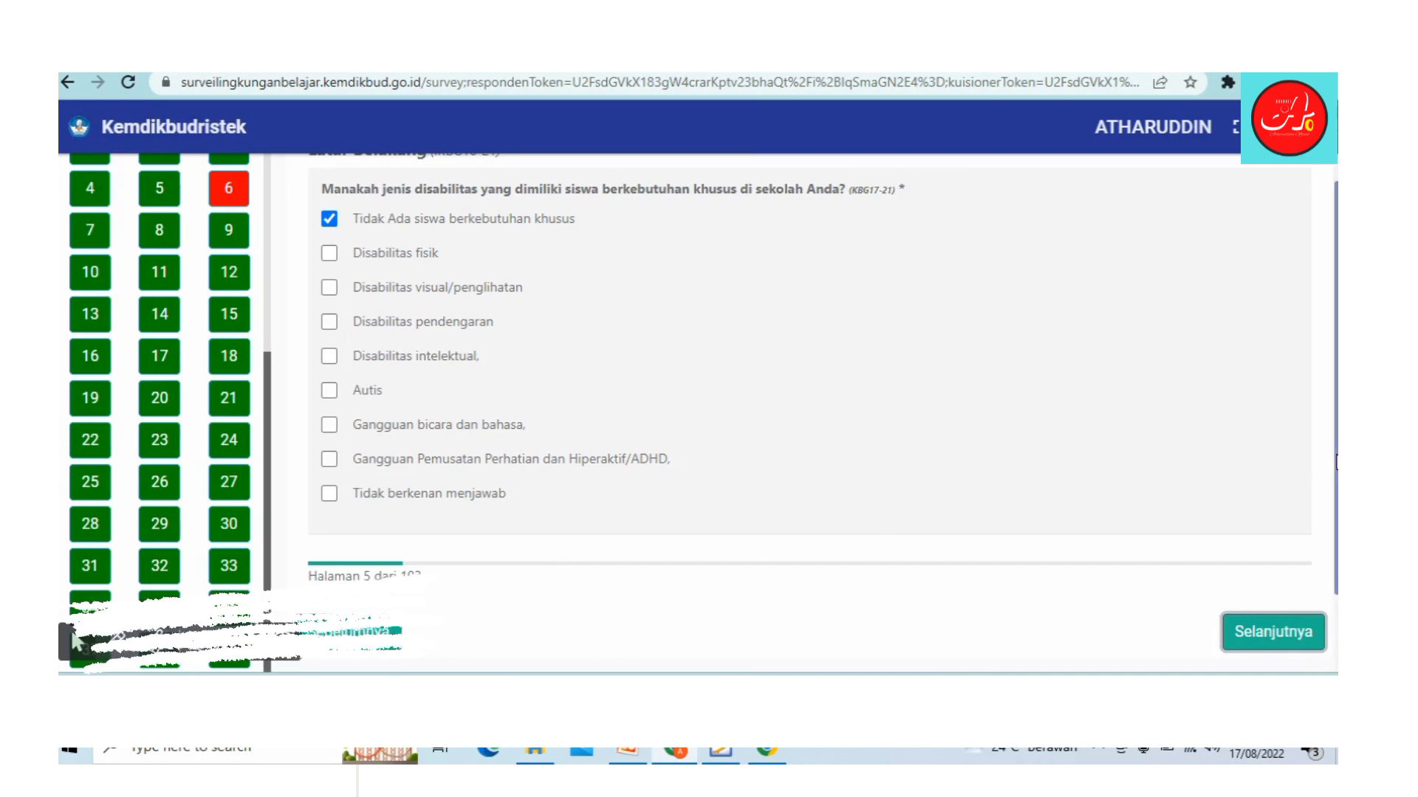
left_click_drag(1336, 462, 1336, 381)
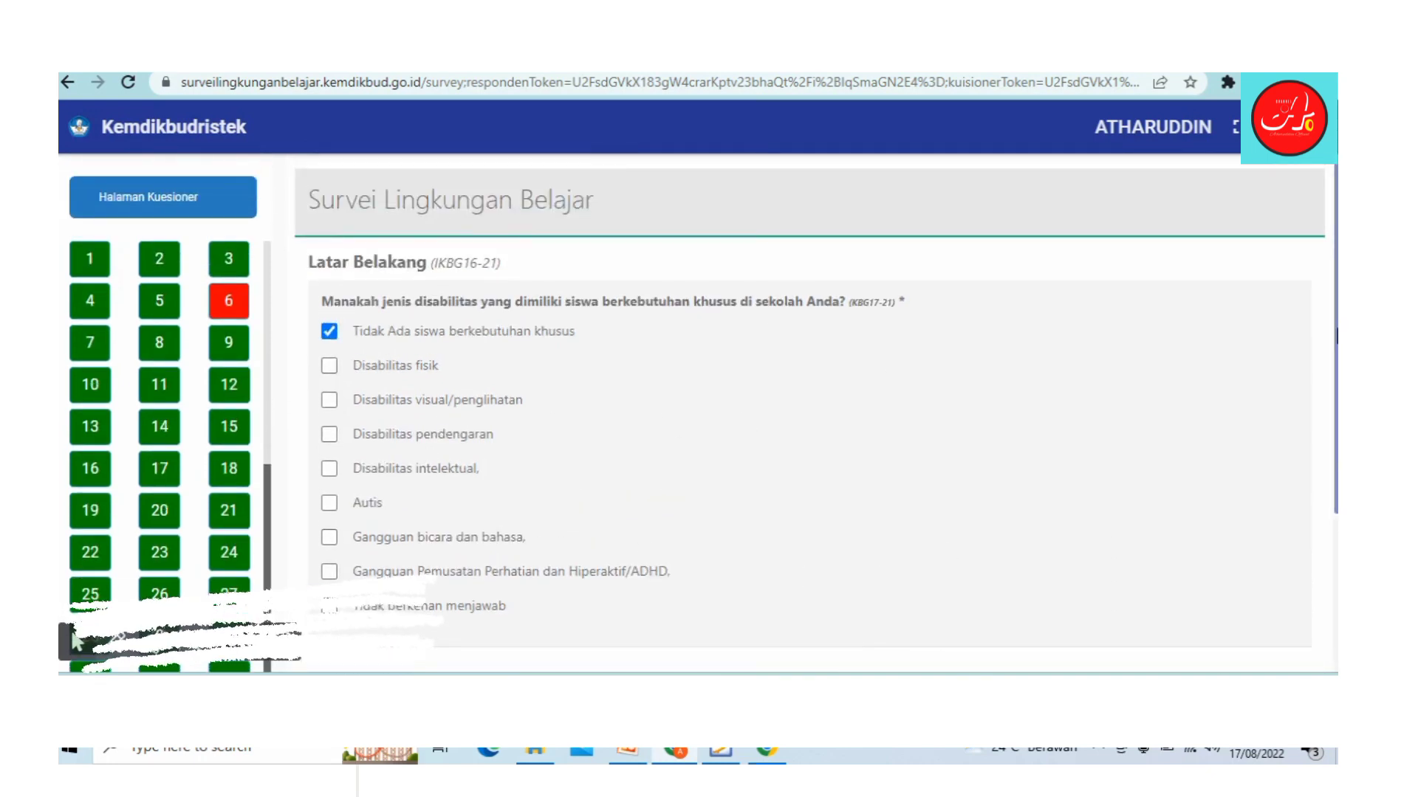
scroll(1333, 492, "down", 3)
scroll(1336, 476, "up", 2)
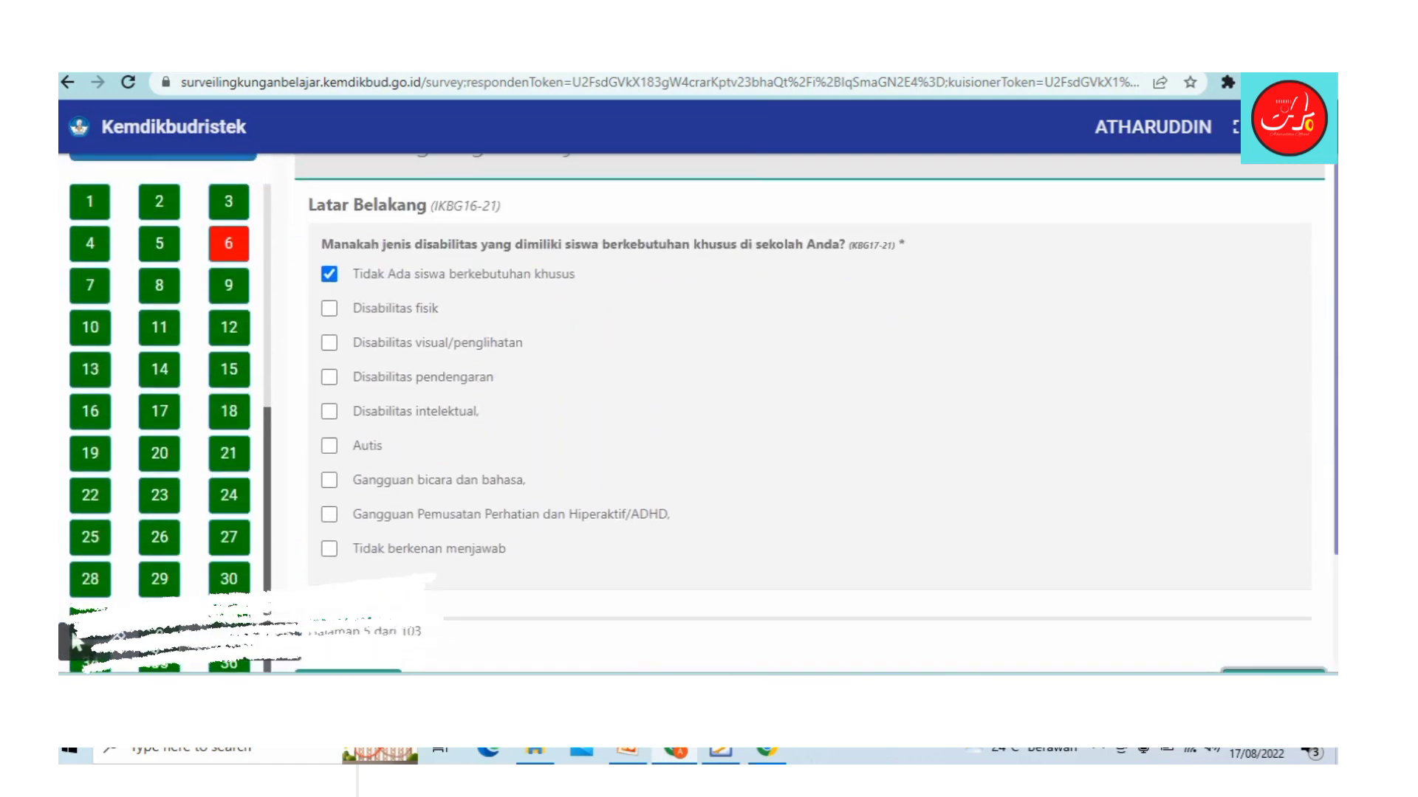
scroll(1335, 477, "down", 1)
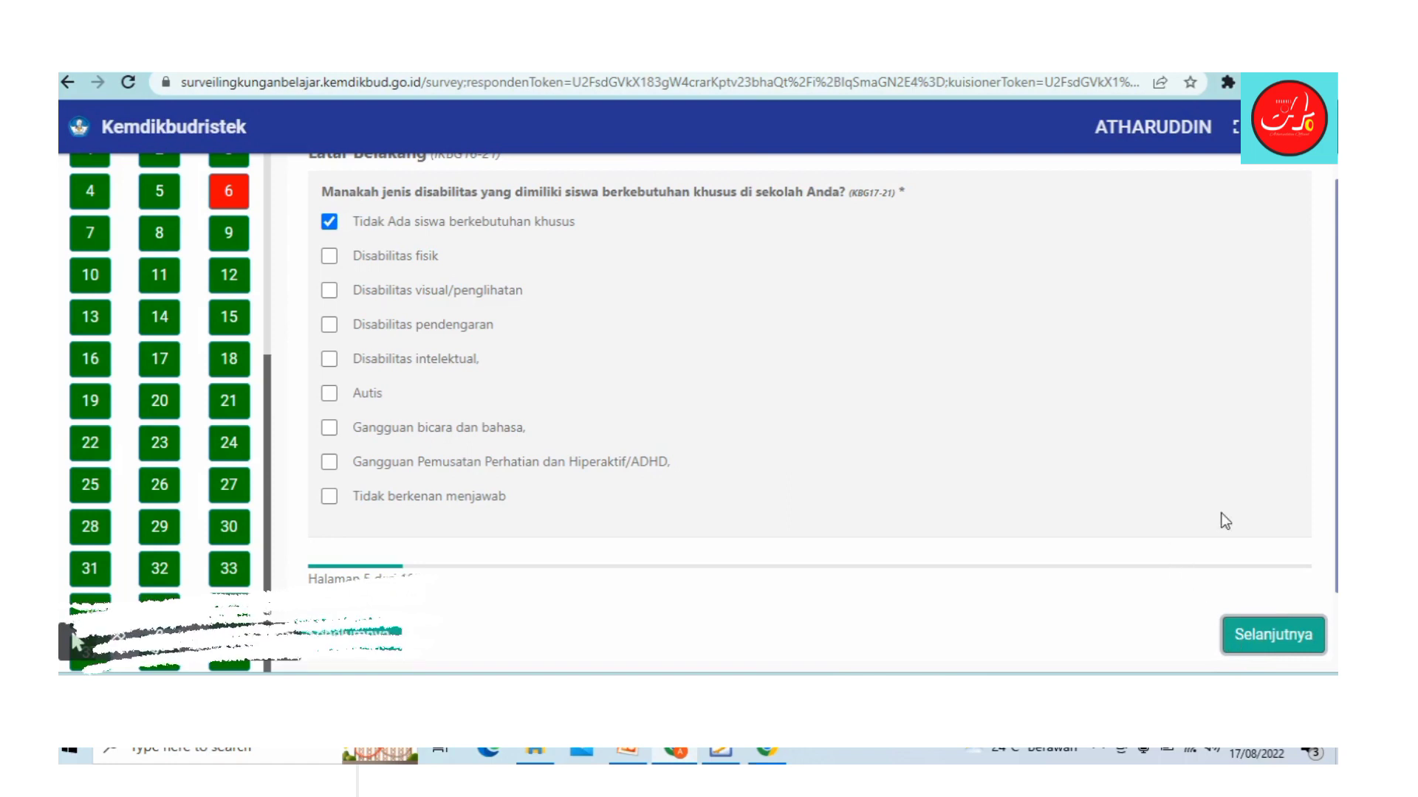
left_click(233, 196)
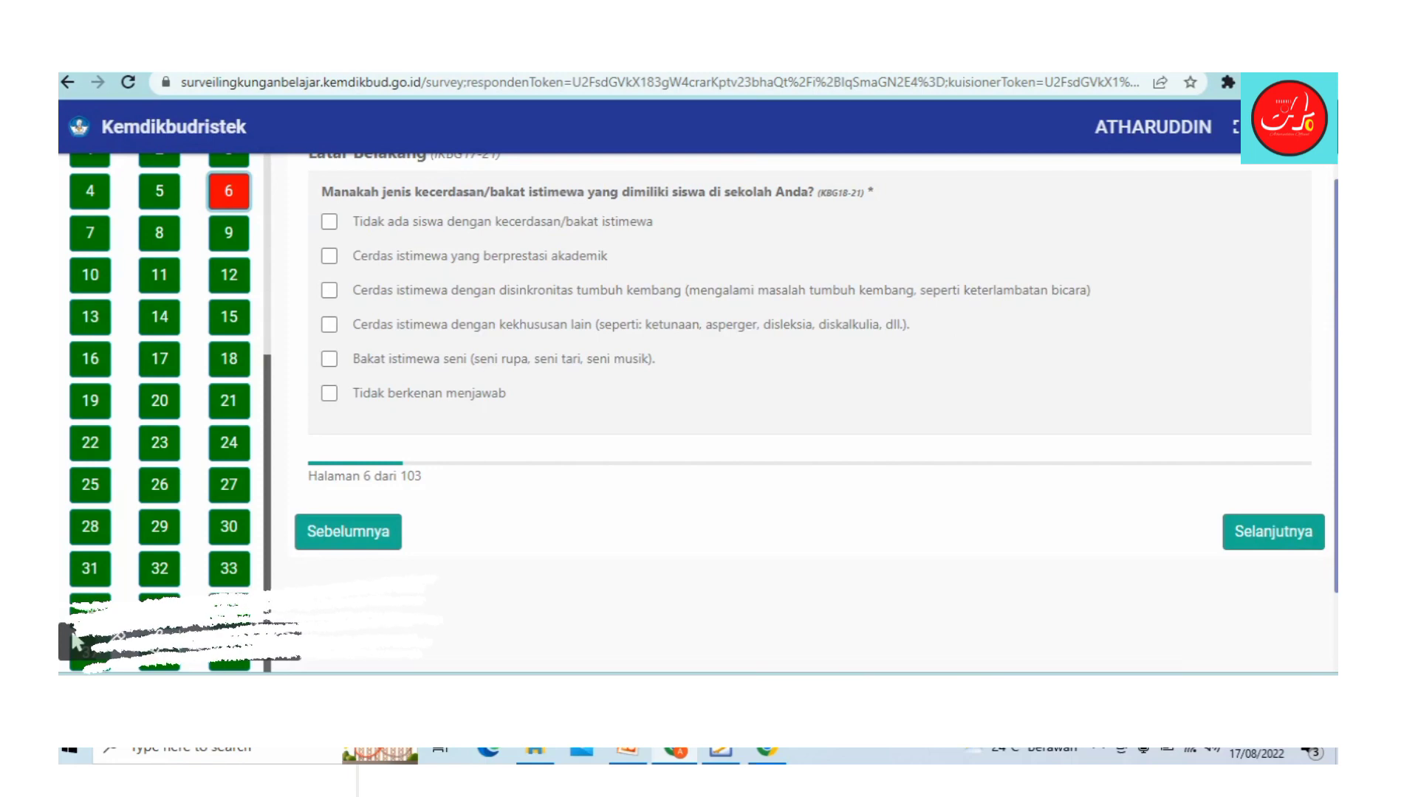
scroll(76, 641, "down", 2)
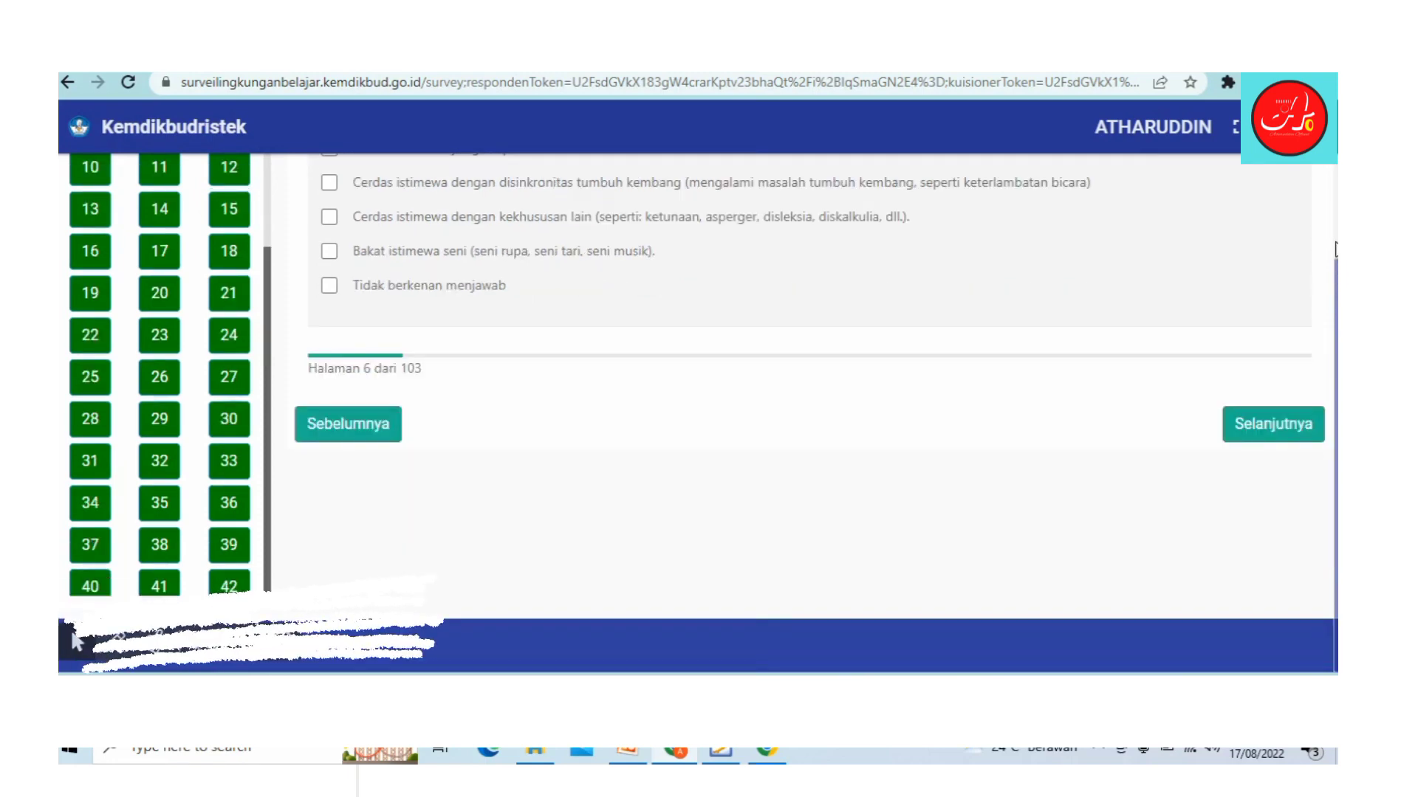
left_click_drag(1329, 159, 1334, 372)
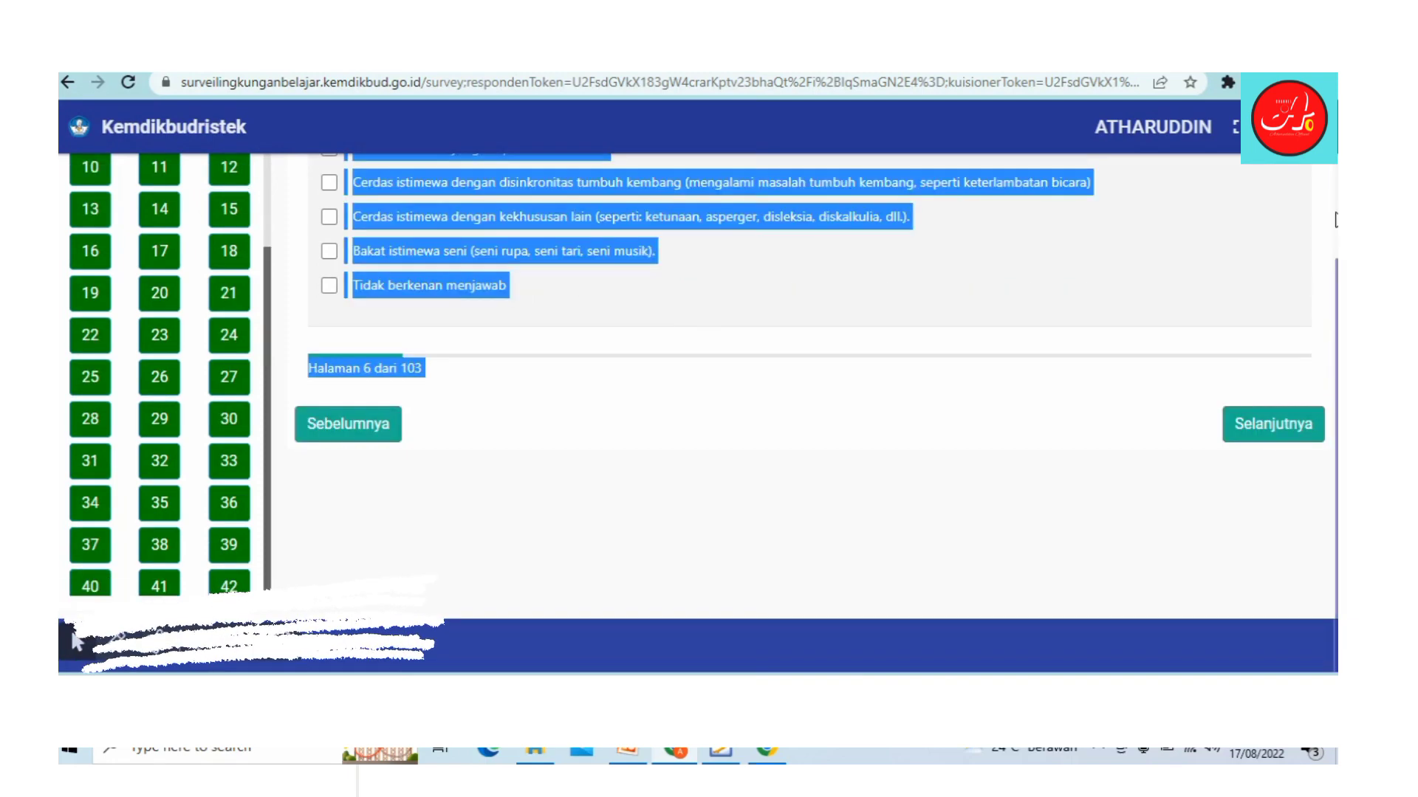
left_click(1219, 282)
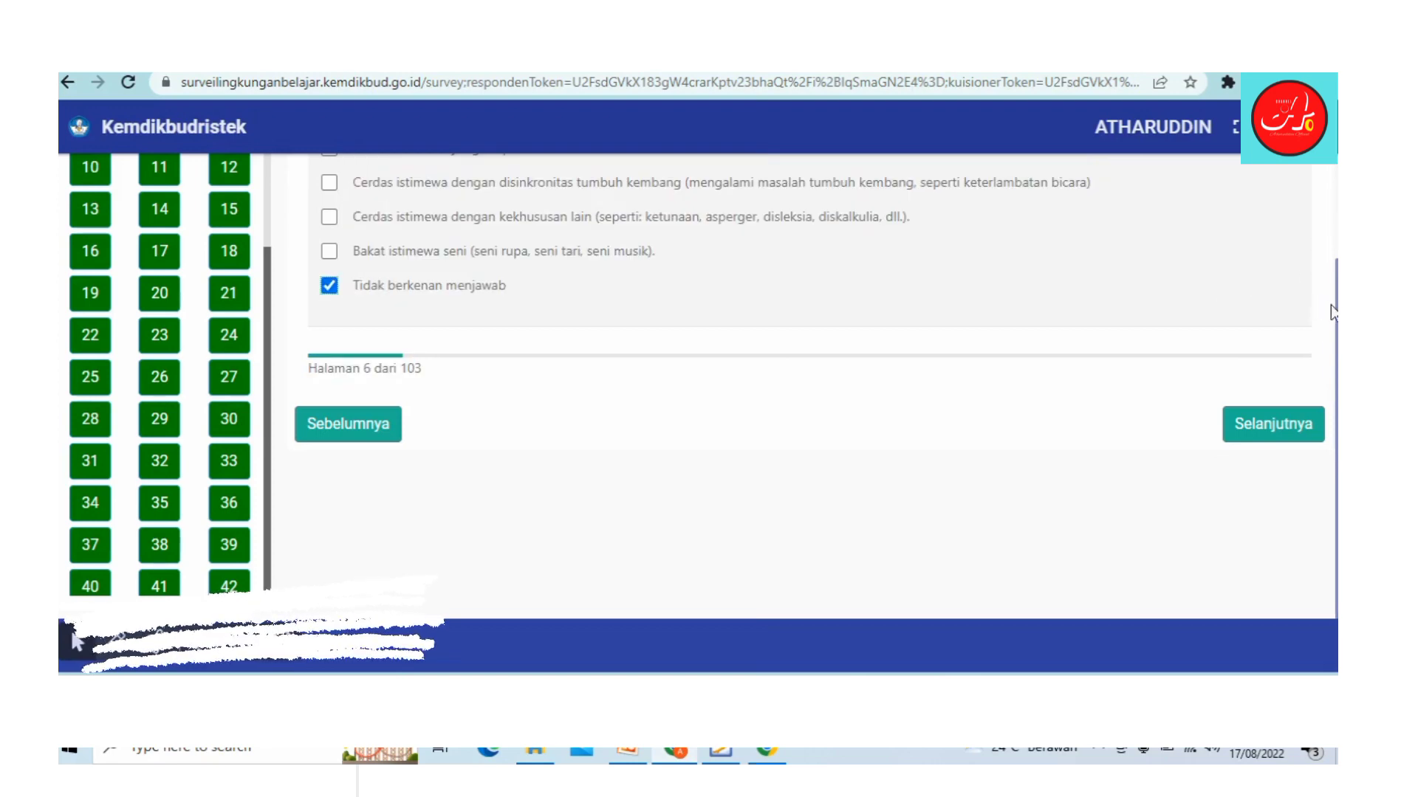
Step: Leave only 'Tidak ada siswa dengan kecerdasan/bakat istimewa' ticked and continue to page 7
left_click_drag(1334, 313, 1333, 242)
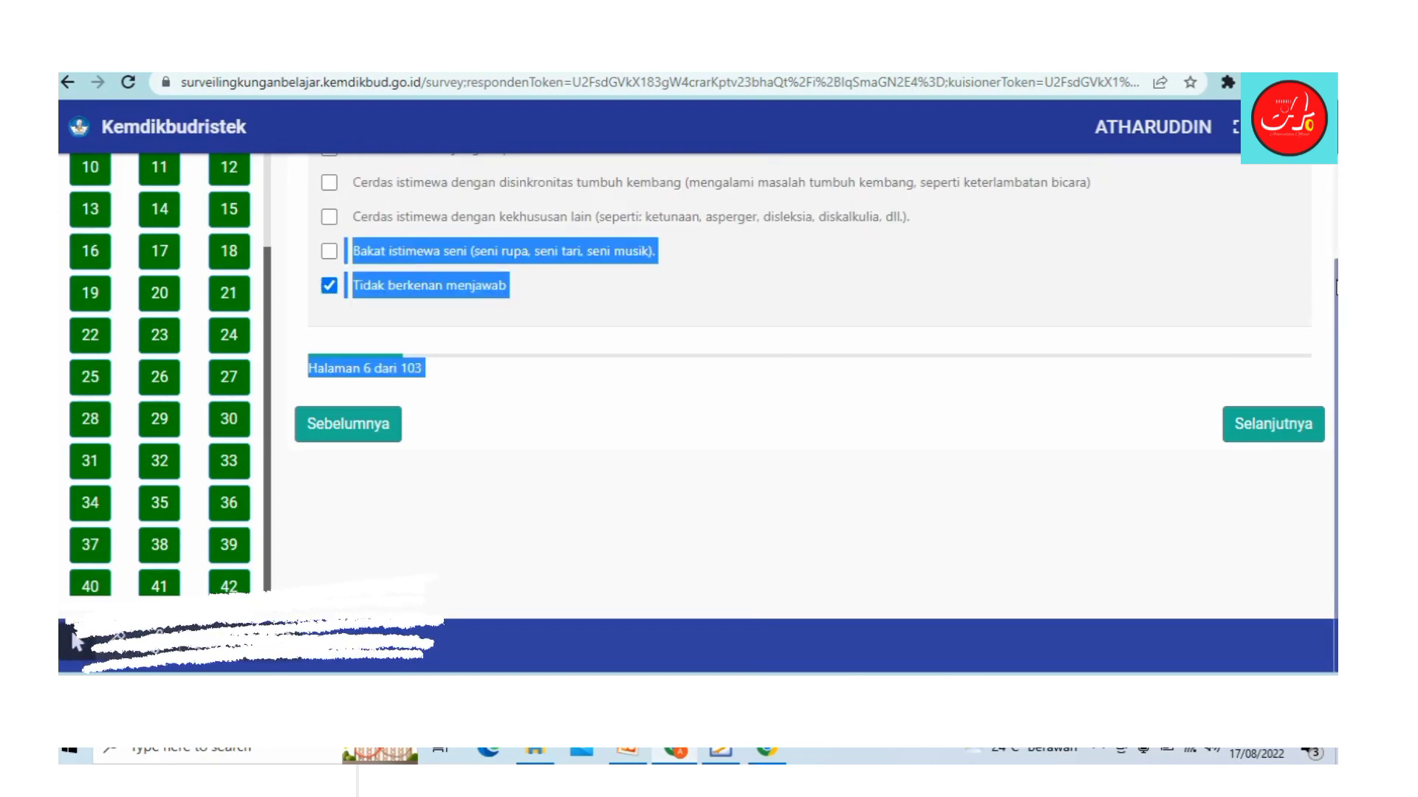
scroll(1218, 258, "up", 2)
left_click(1217, 276)
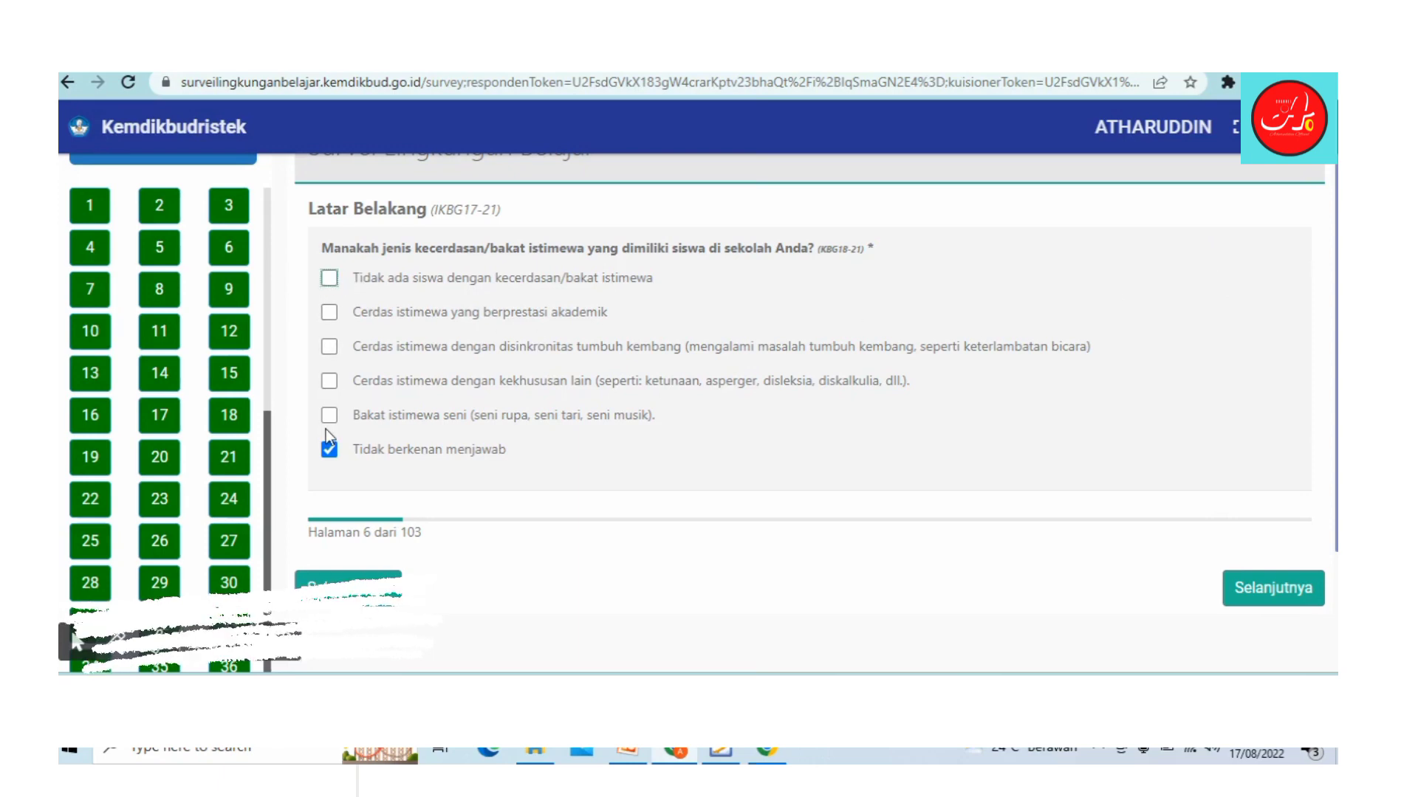
left_click(335, 280)
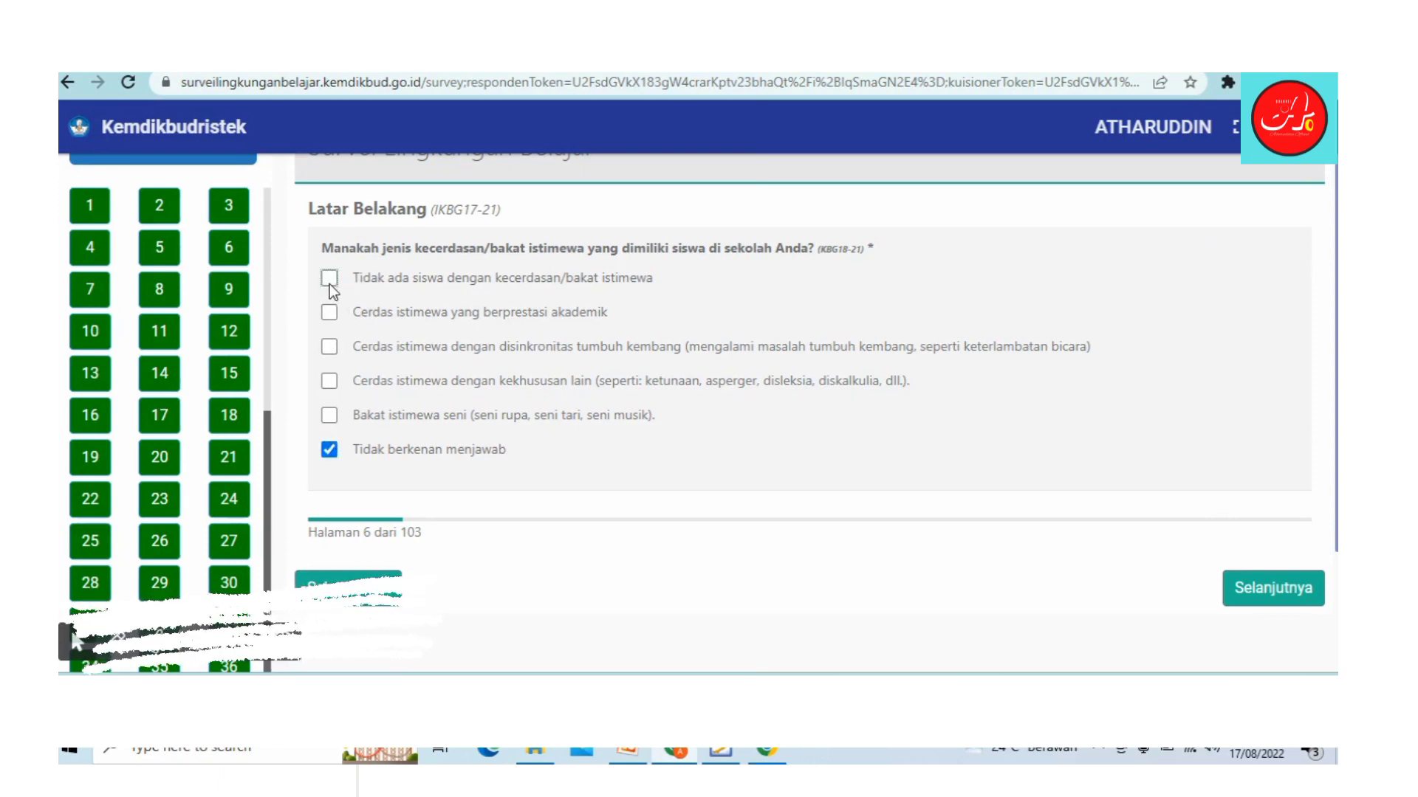
left_click(329, 279)
left_click(330, 449)
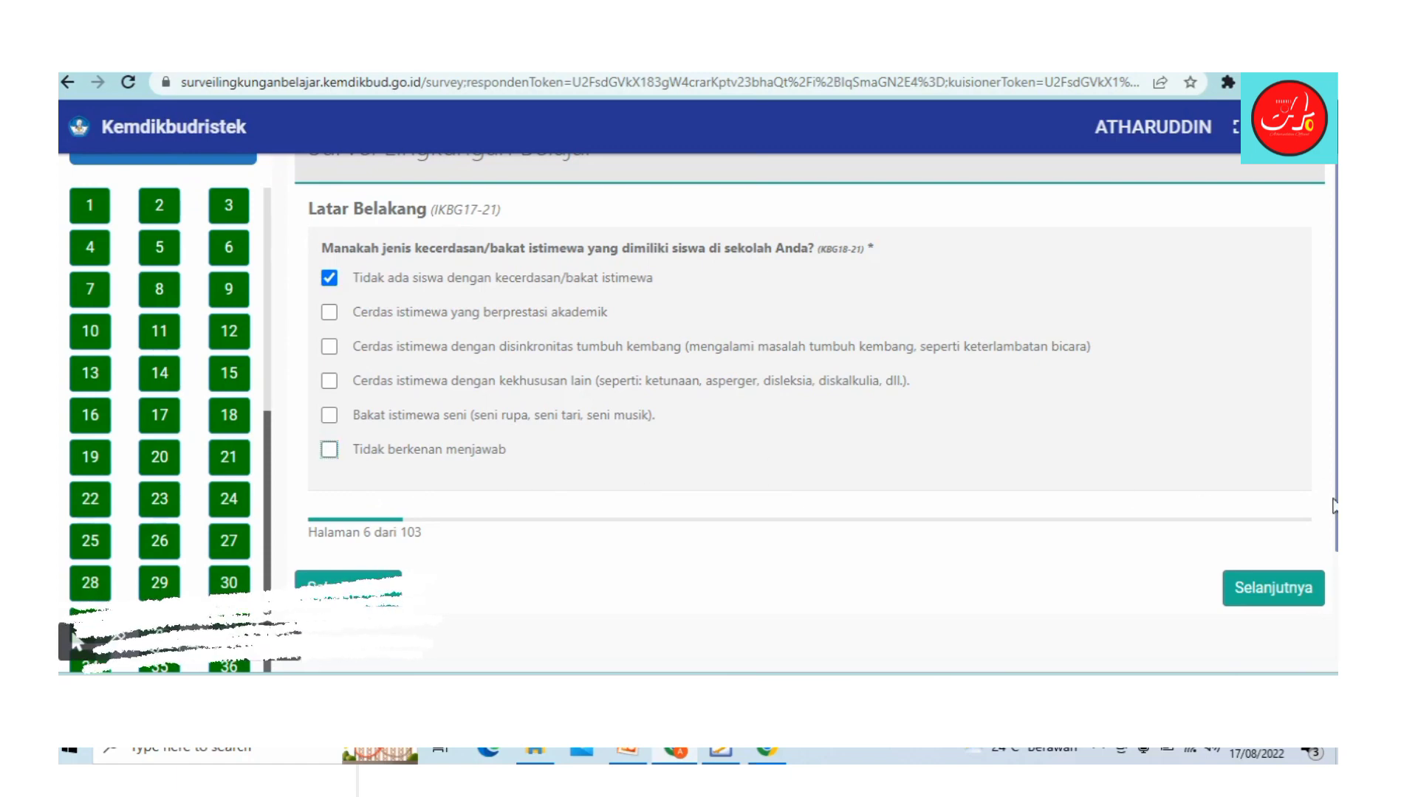
left_click(1288, 590)
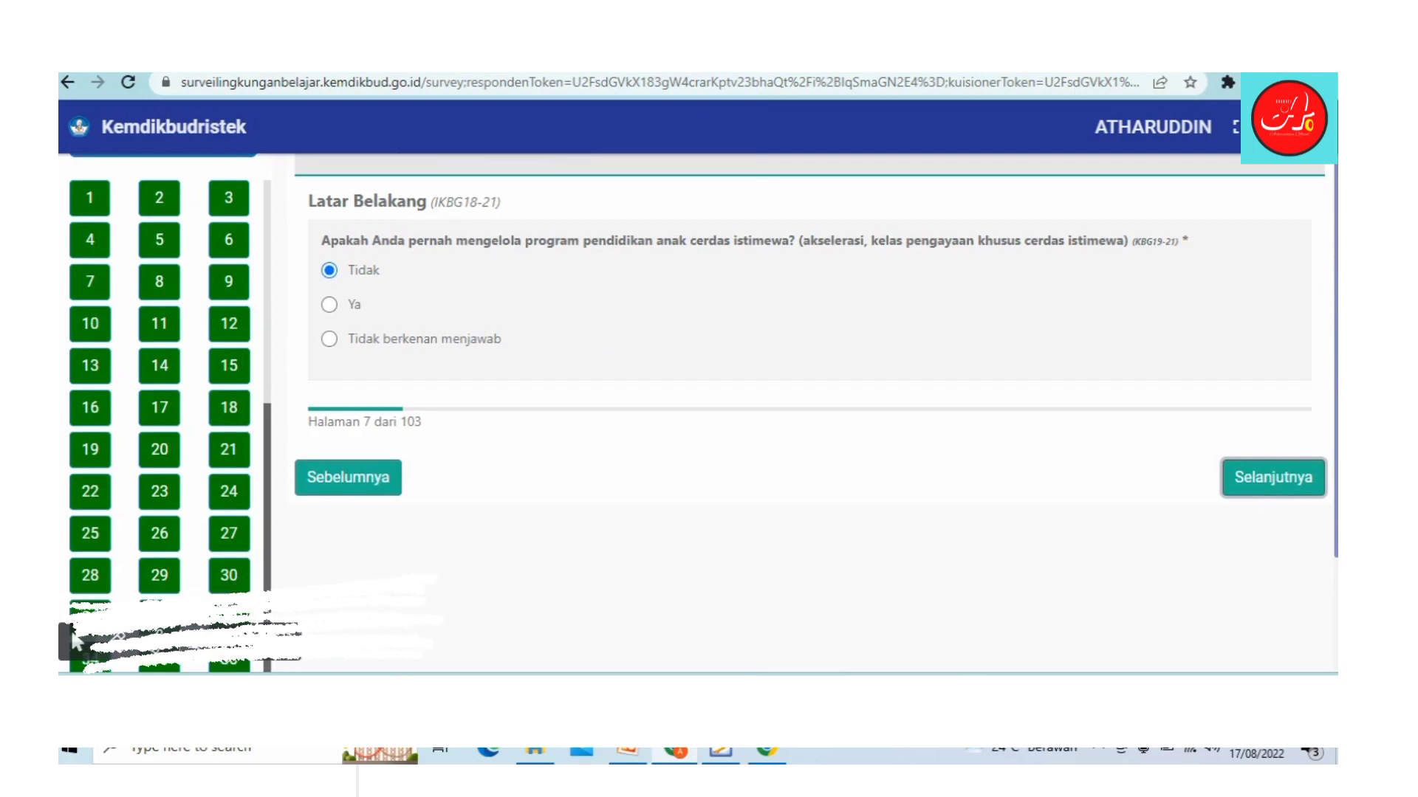
Step: Jump through the navigator to page 42, then page 102, and advance to page 103
scroll(77, 640, "down", 2)
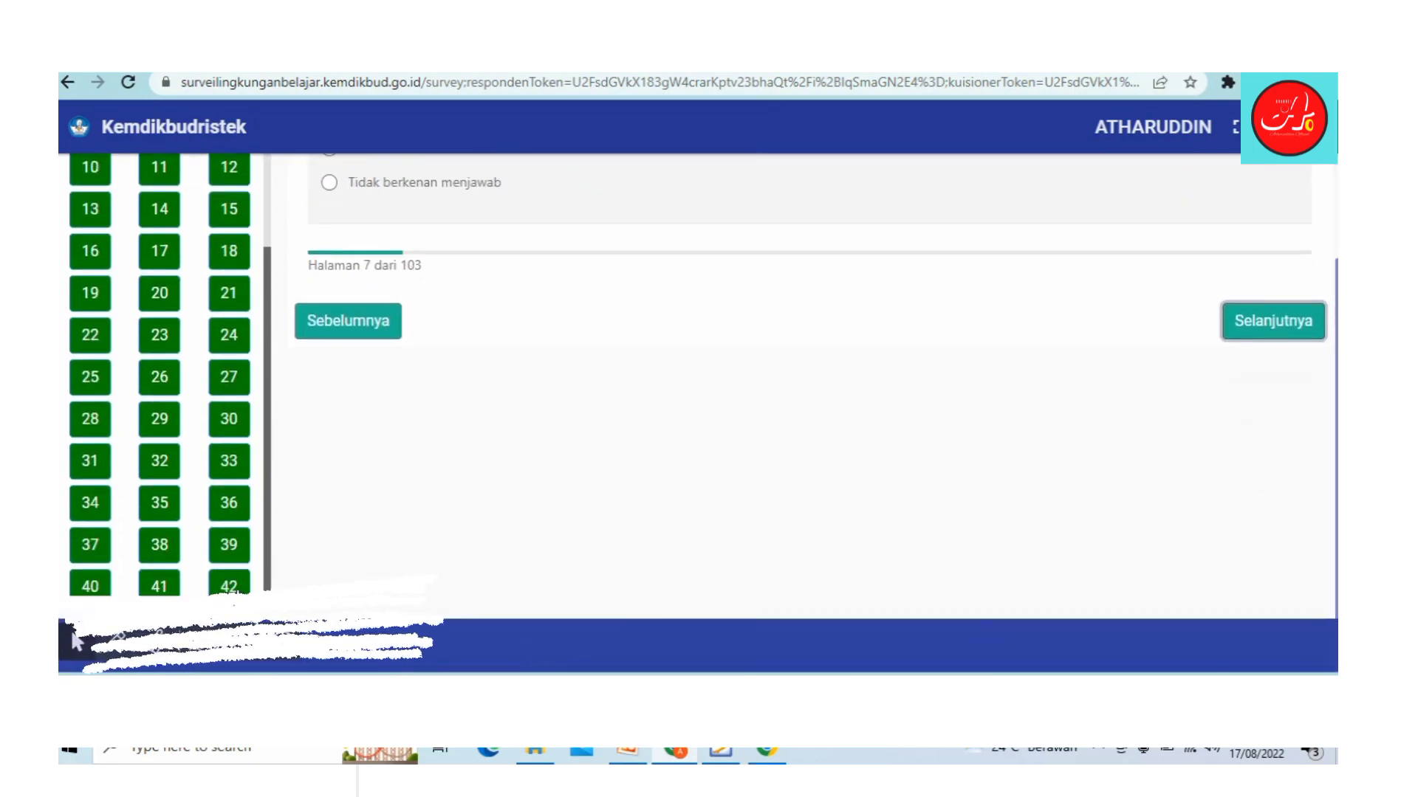
left_click(232, 587)
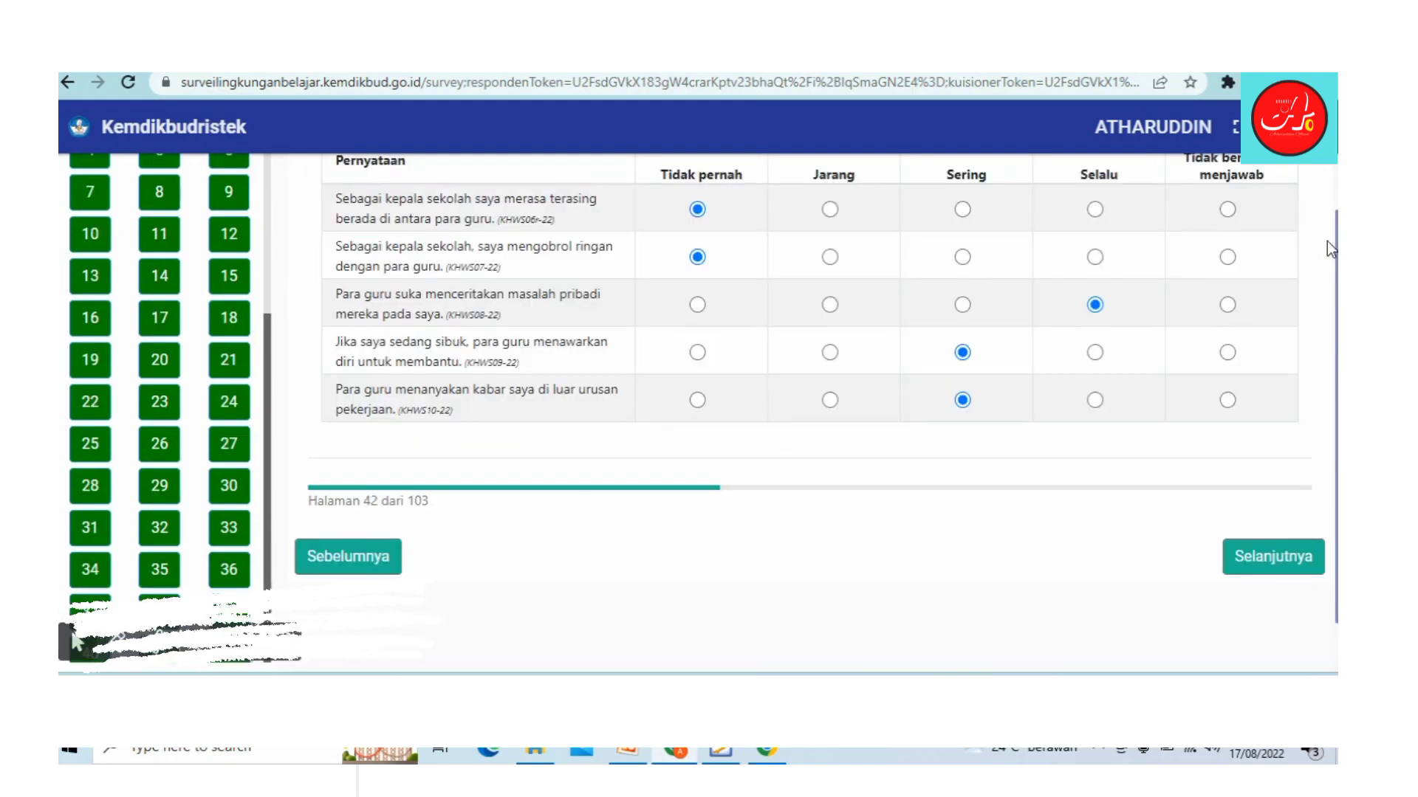
scroll(1327, 241, "down", 1)
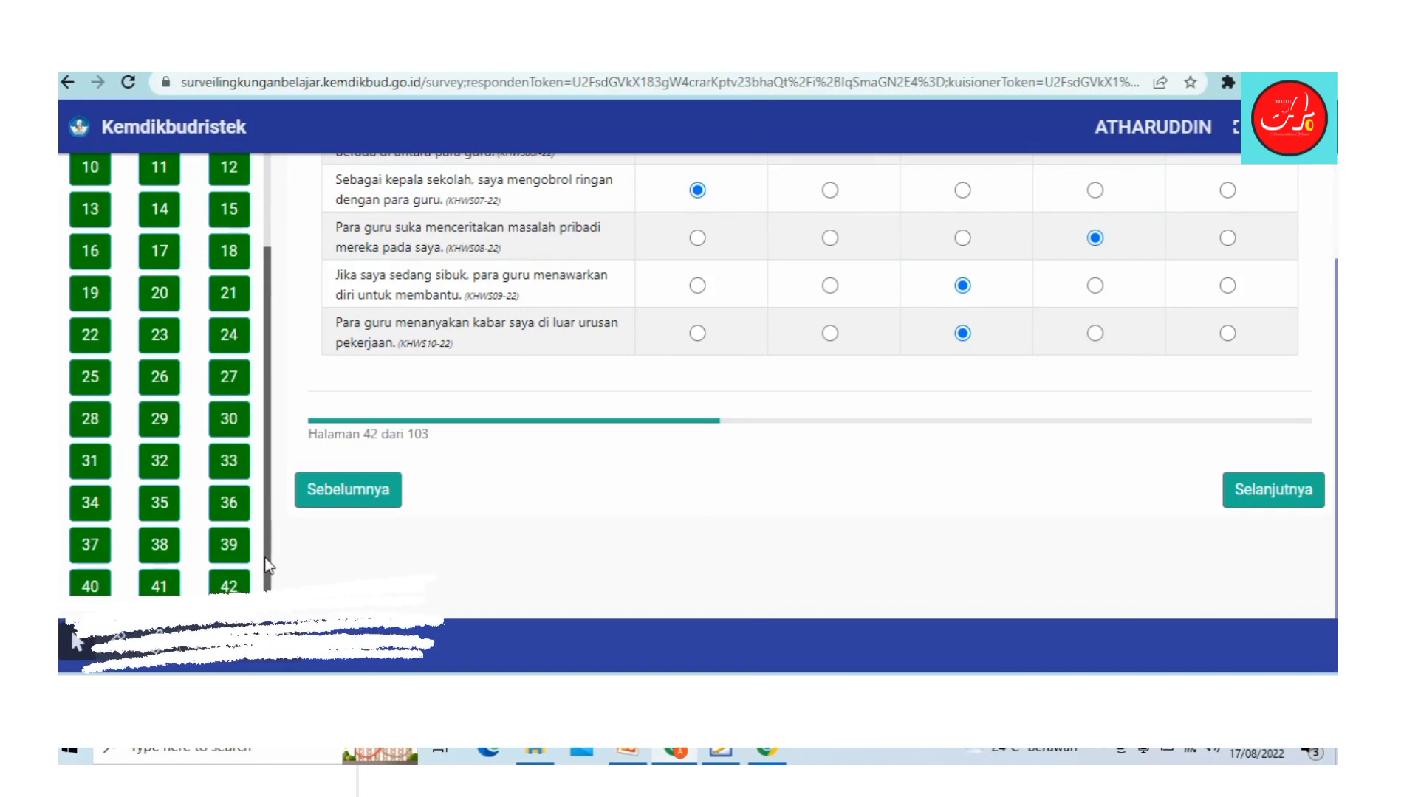
scroll(263, 557, "down", 10)
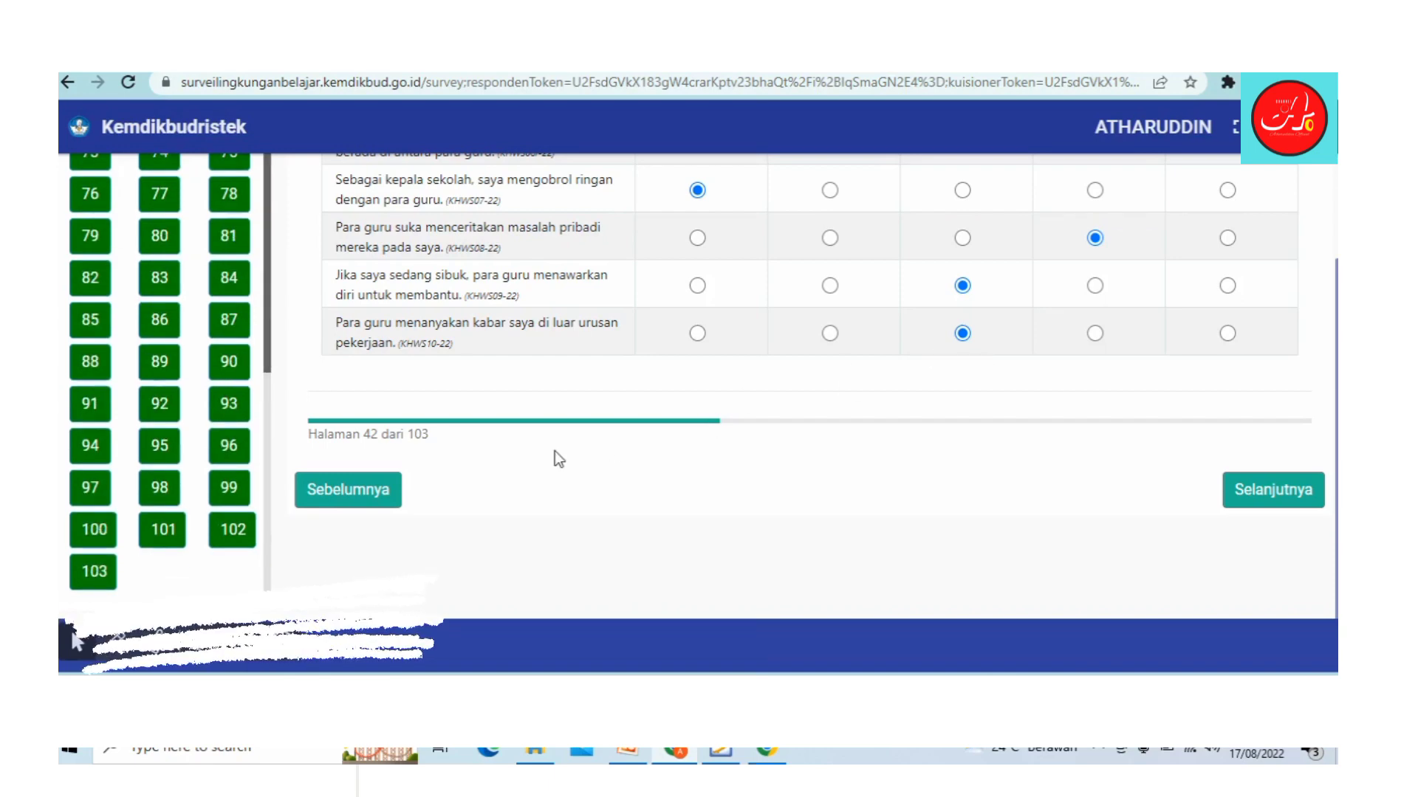
left_click(234, 536)
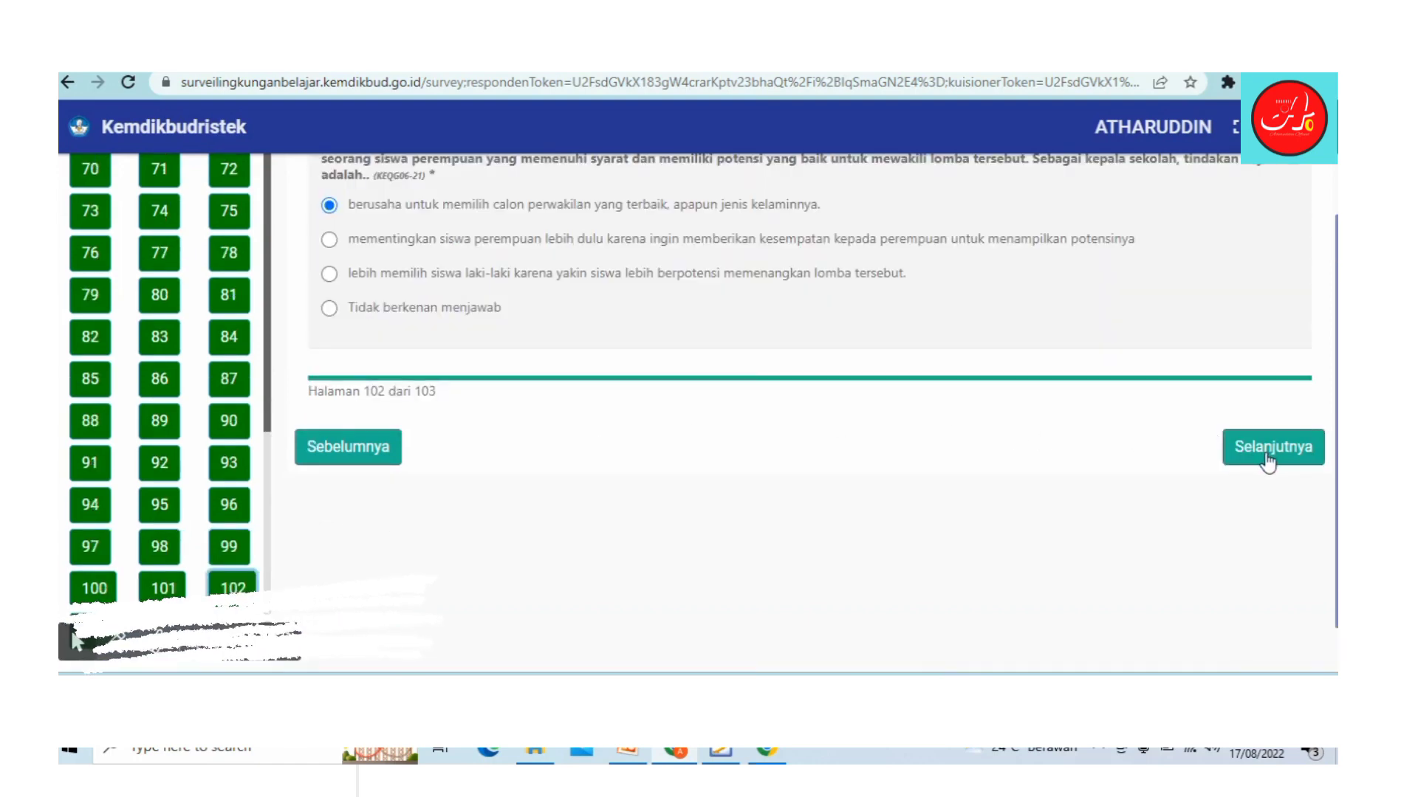
left_click(1261, 458)
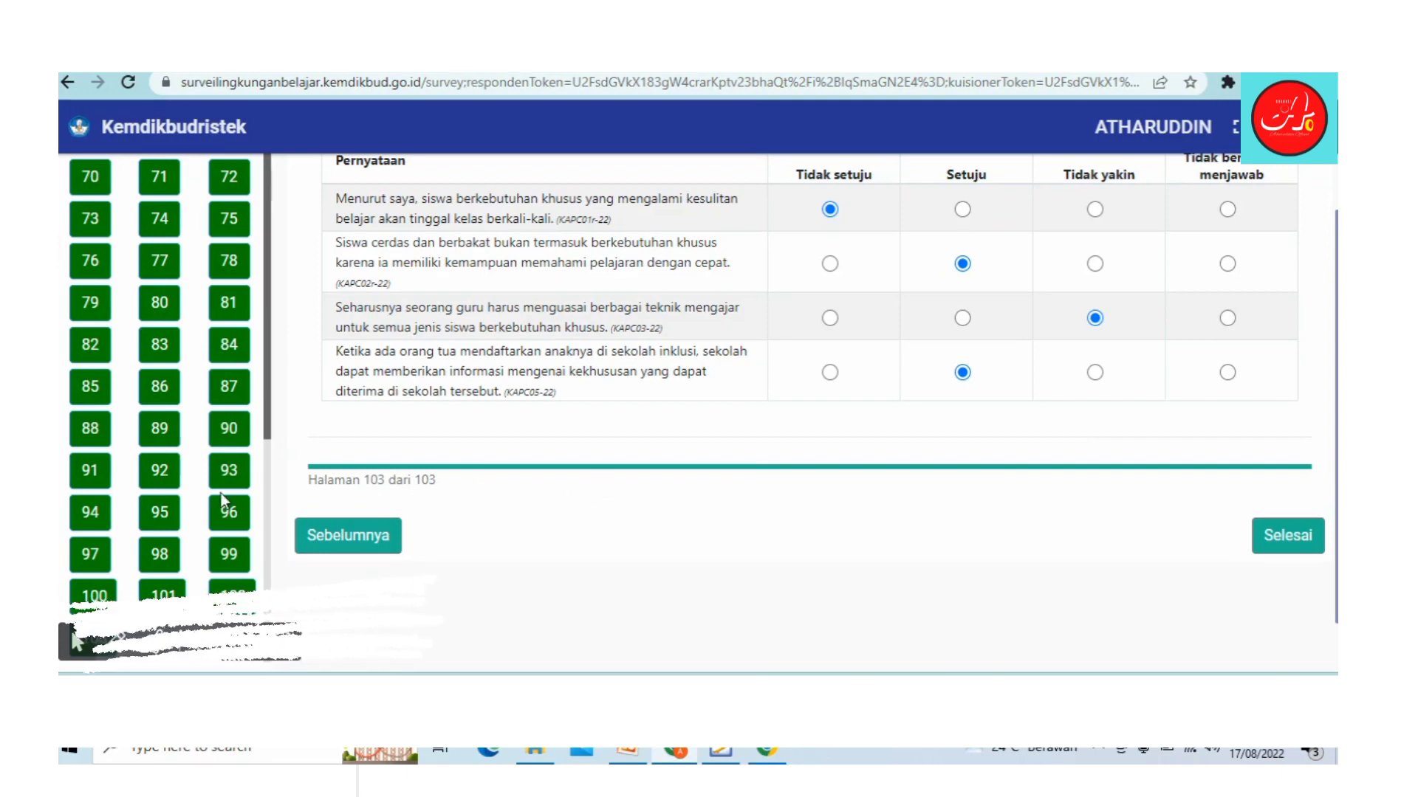
scroll(267, 398, "up", 6)
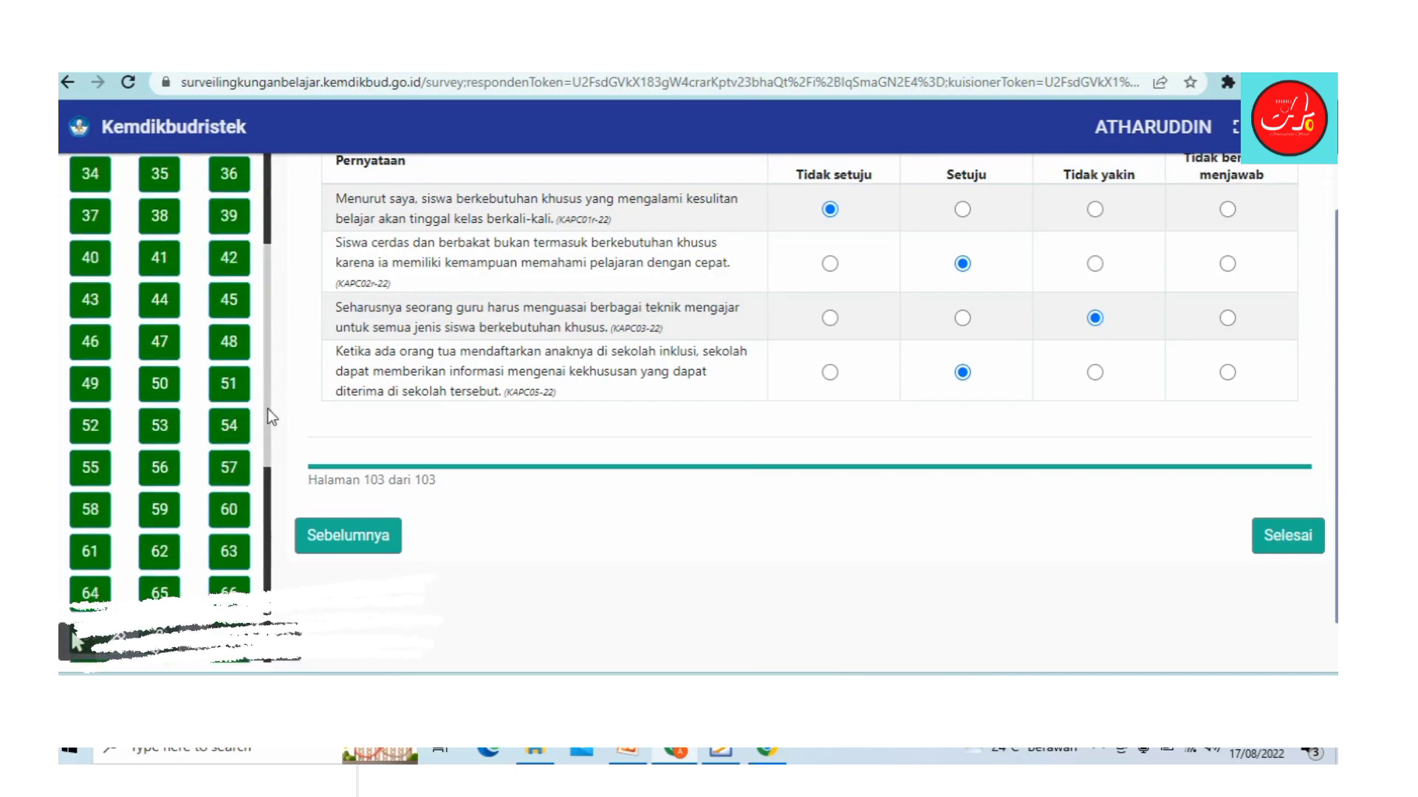
scroll(267, 395, "down", 3)
left_click_drag(273, 504, 313, 569)
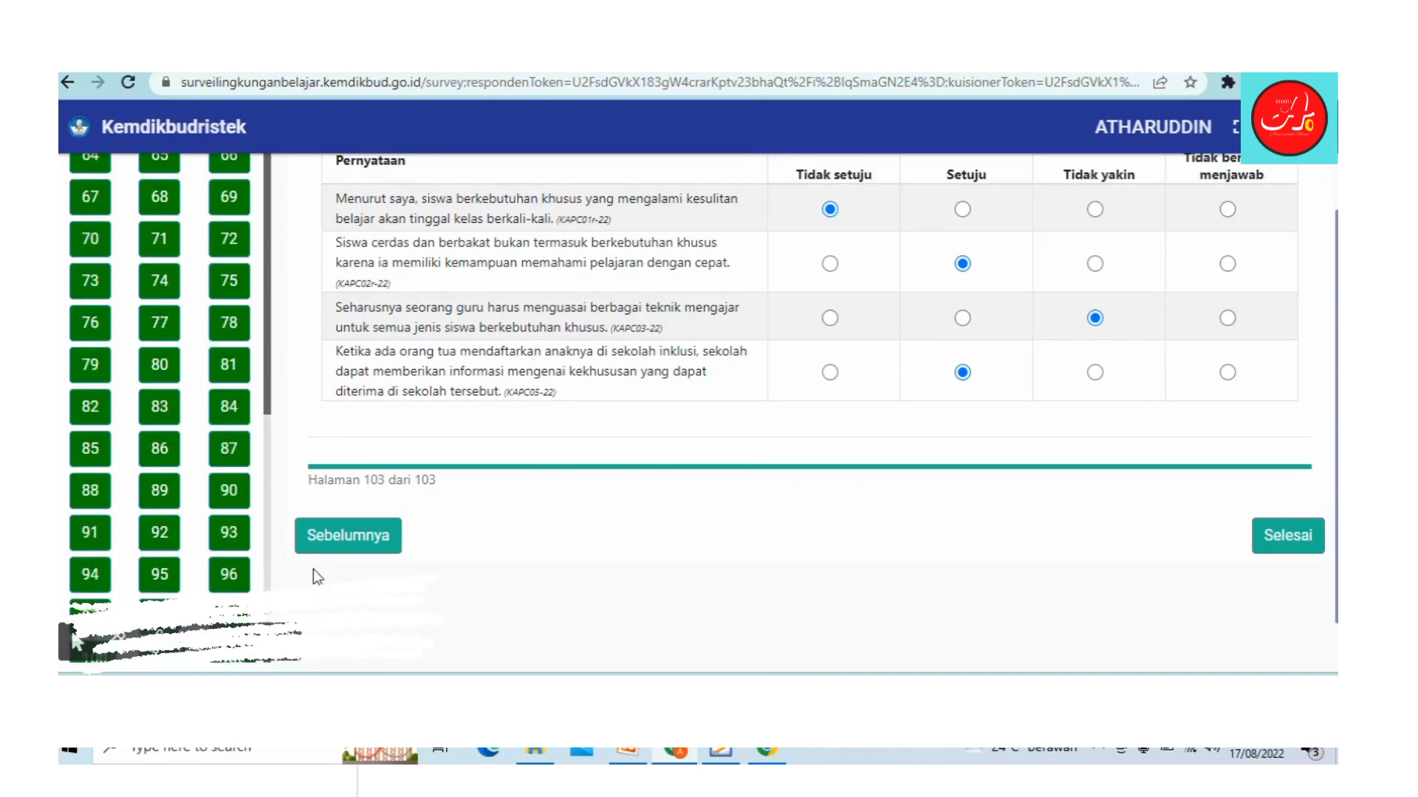
Step: Submit the questionnaire with Selesai and confirm with YA in the Konfirmasi dialog
left_click(1283, 538)
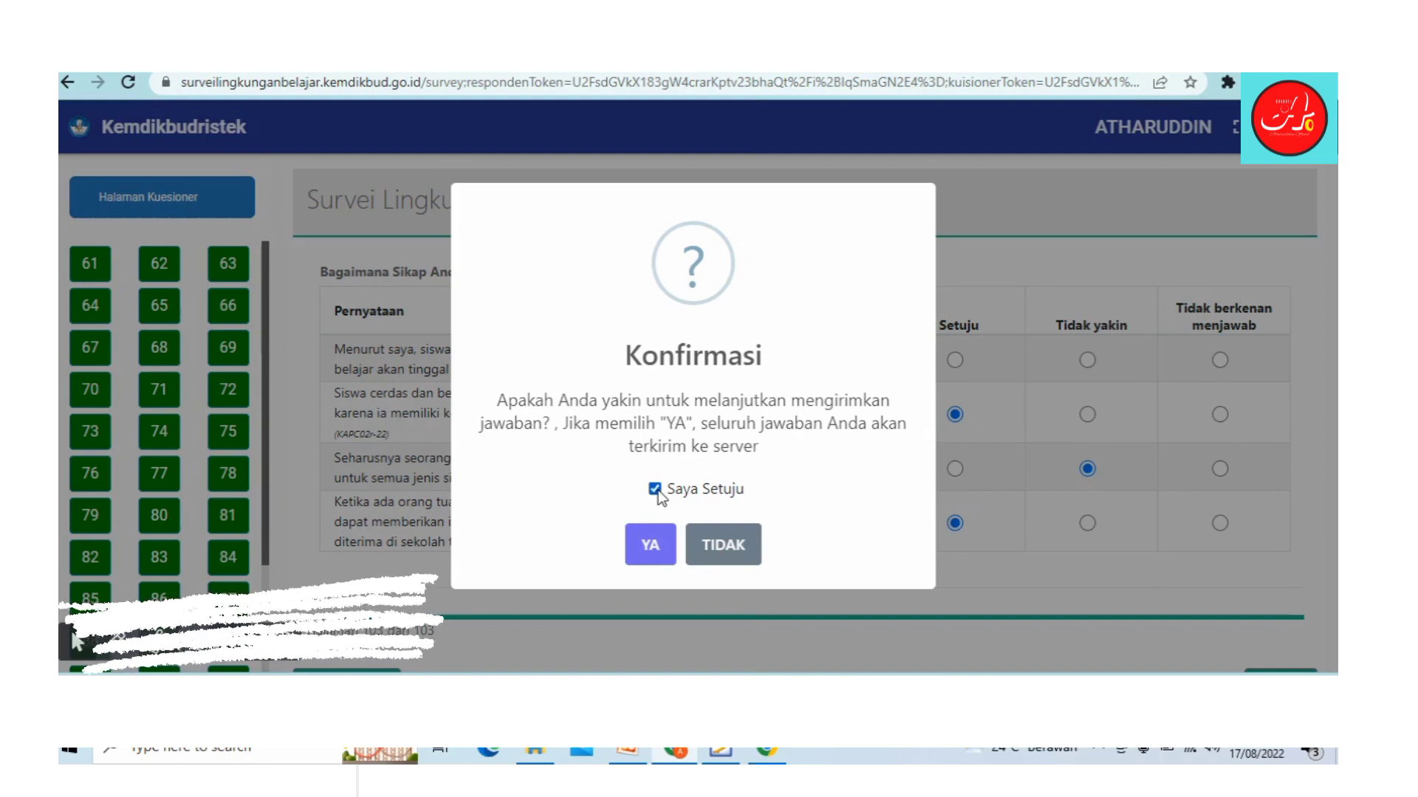
left_click(649, 555)
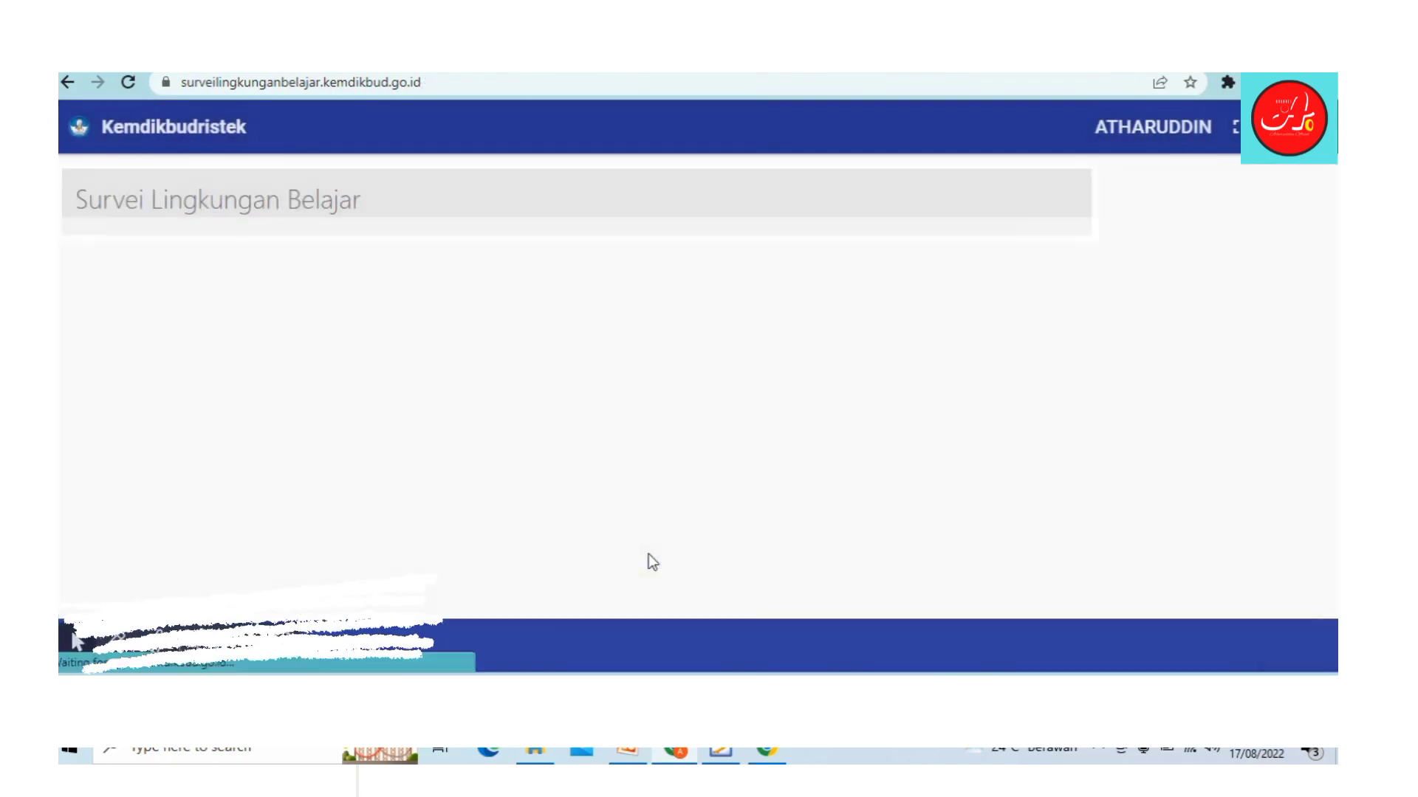